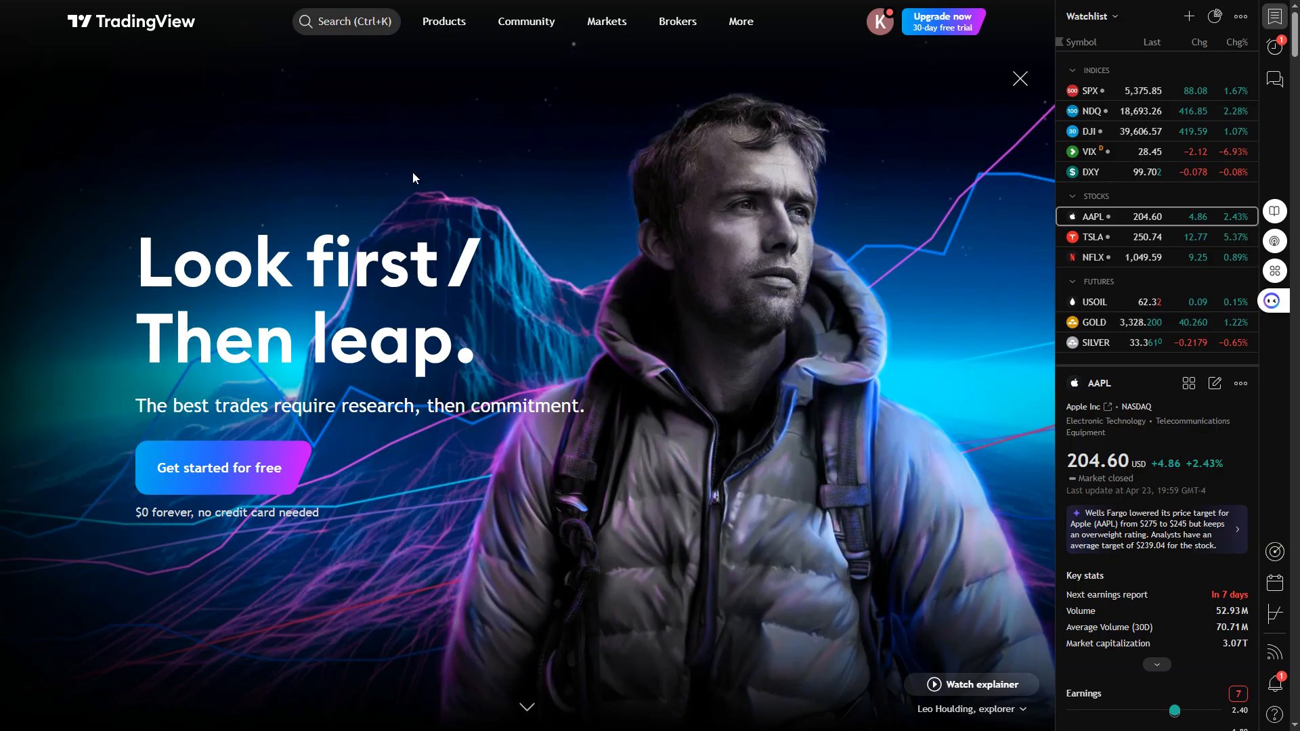
key("ctrl+k")
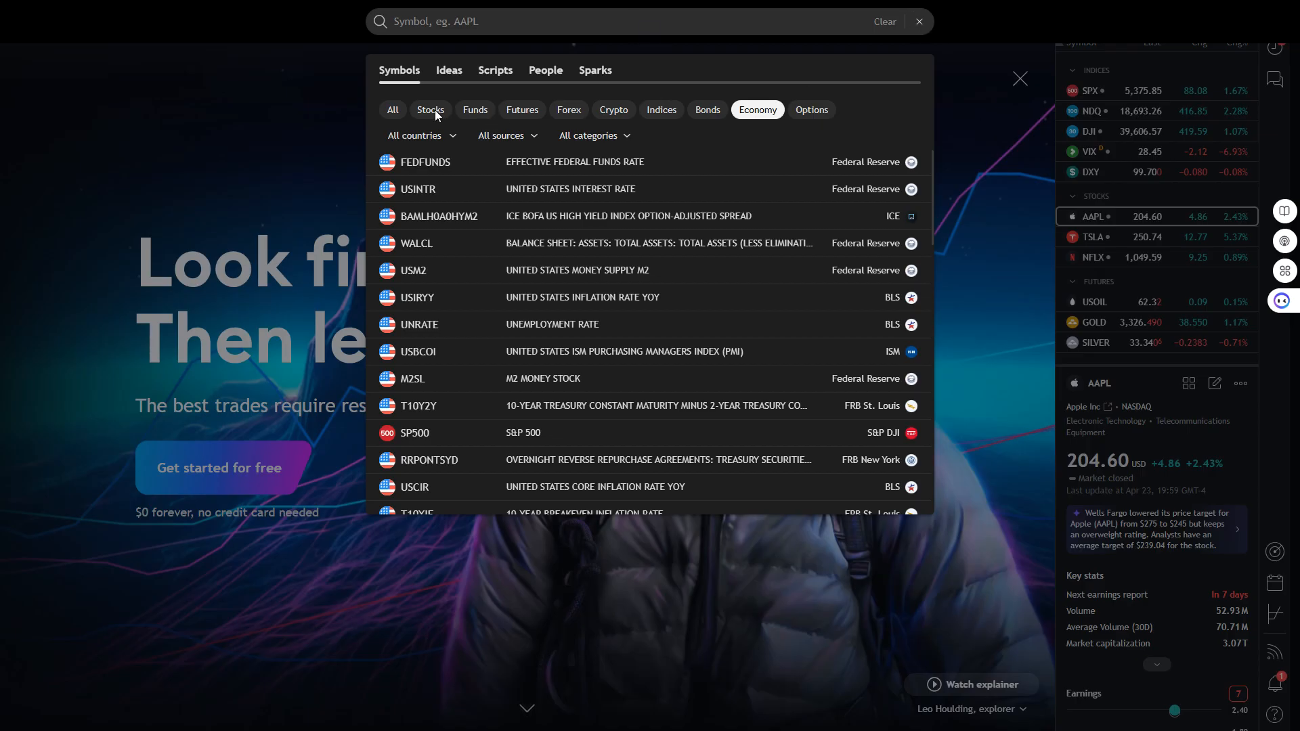
key("Escape")
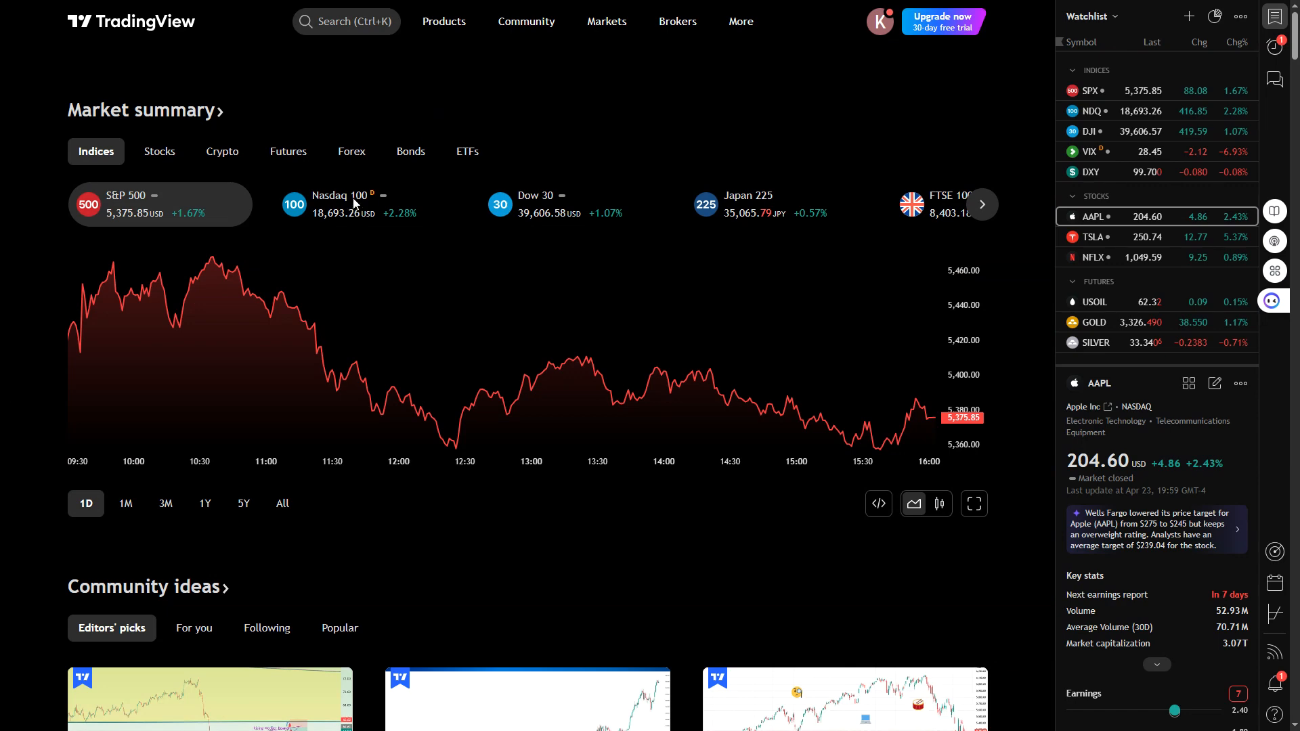
key("ctrl+Tab")
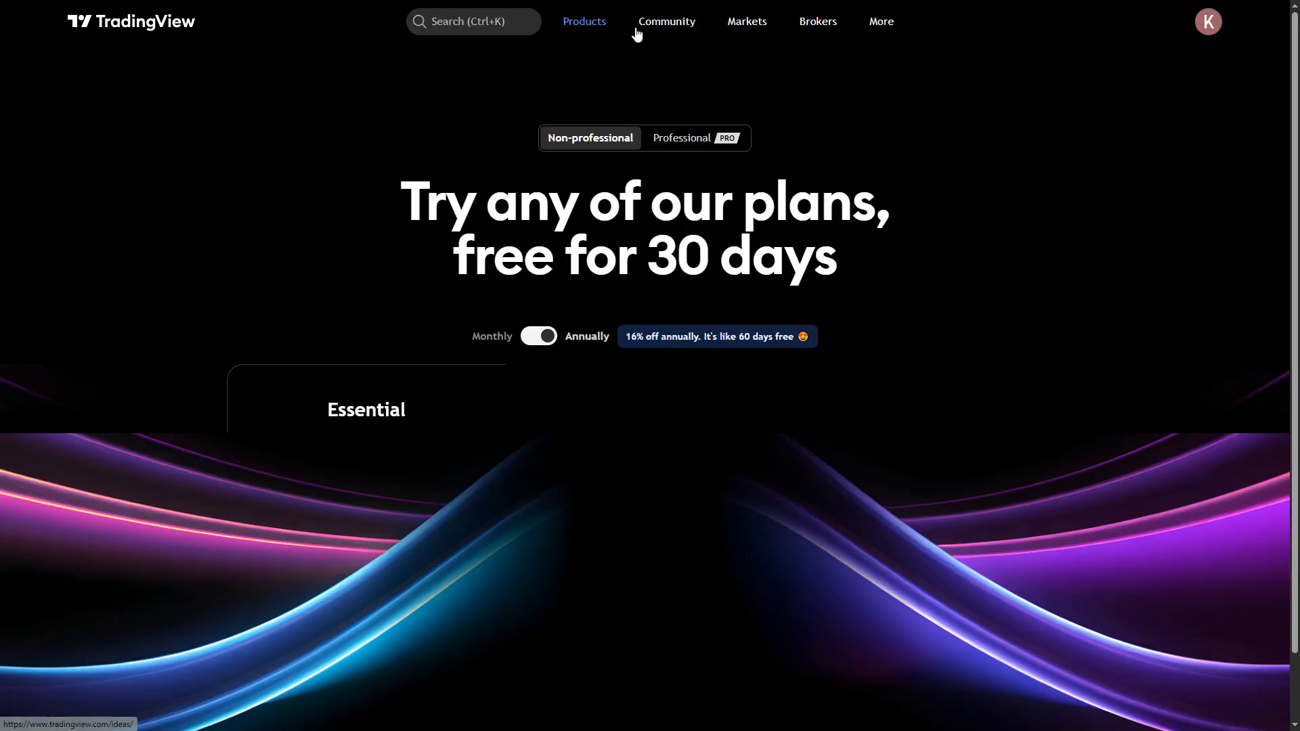
mouse_move(588, 31)
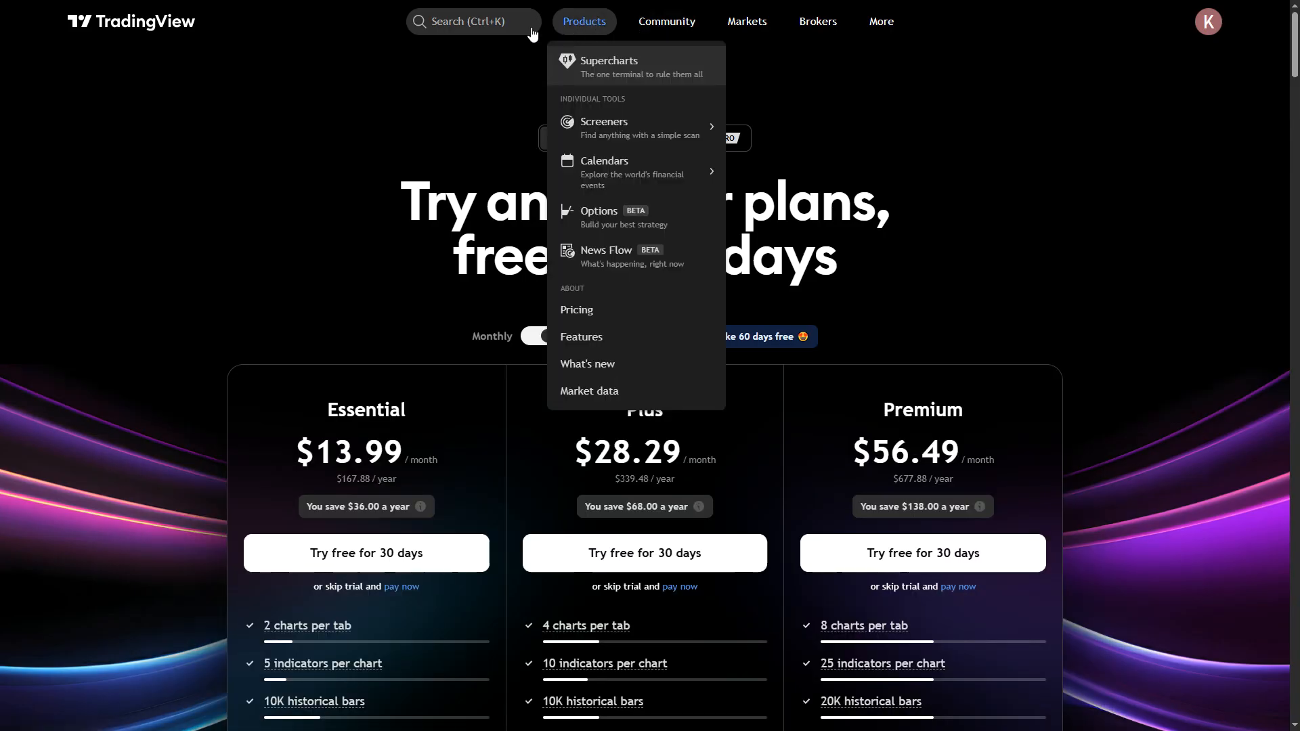
Find NVIDIA (NVDA) among the stock symbols and open its full chart in Supercharts.
left_click(478, 26)
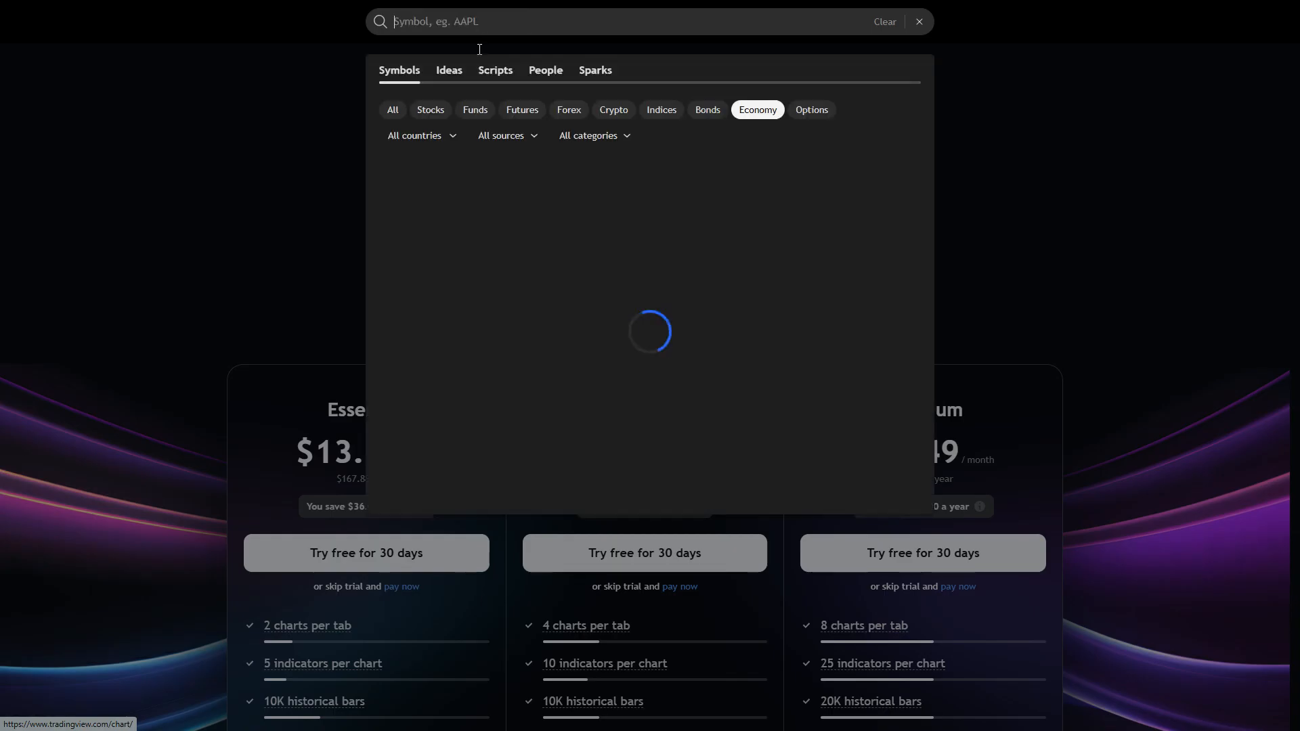
left_click(430, 114)
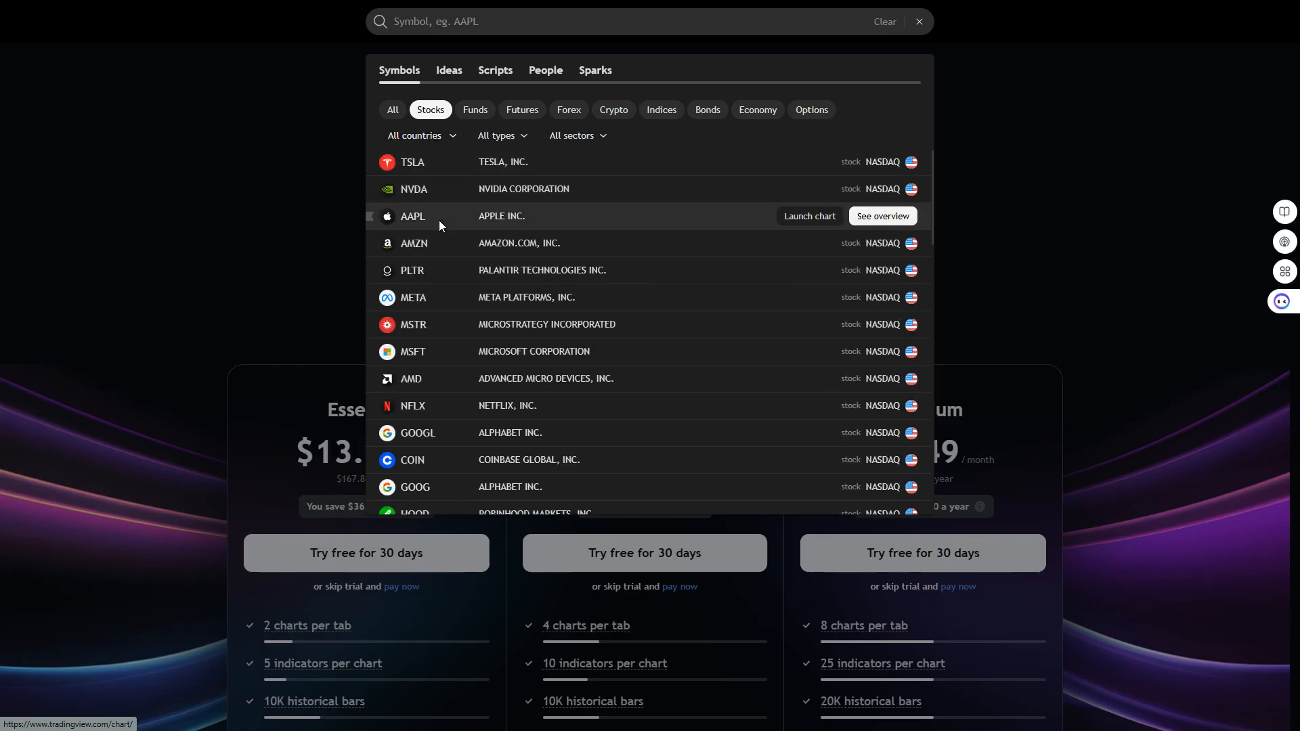
left_click(443, 192)
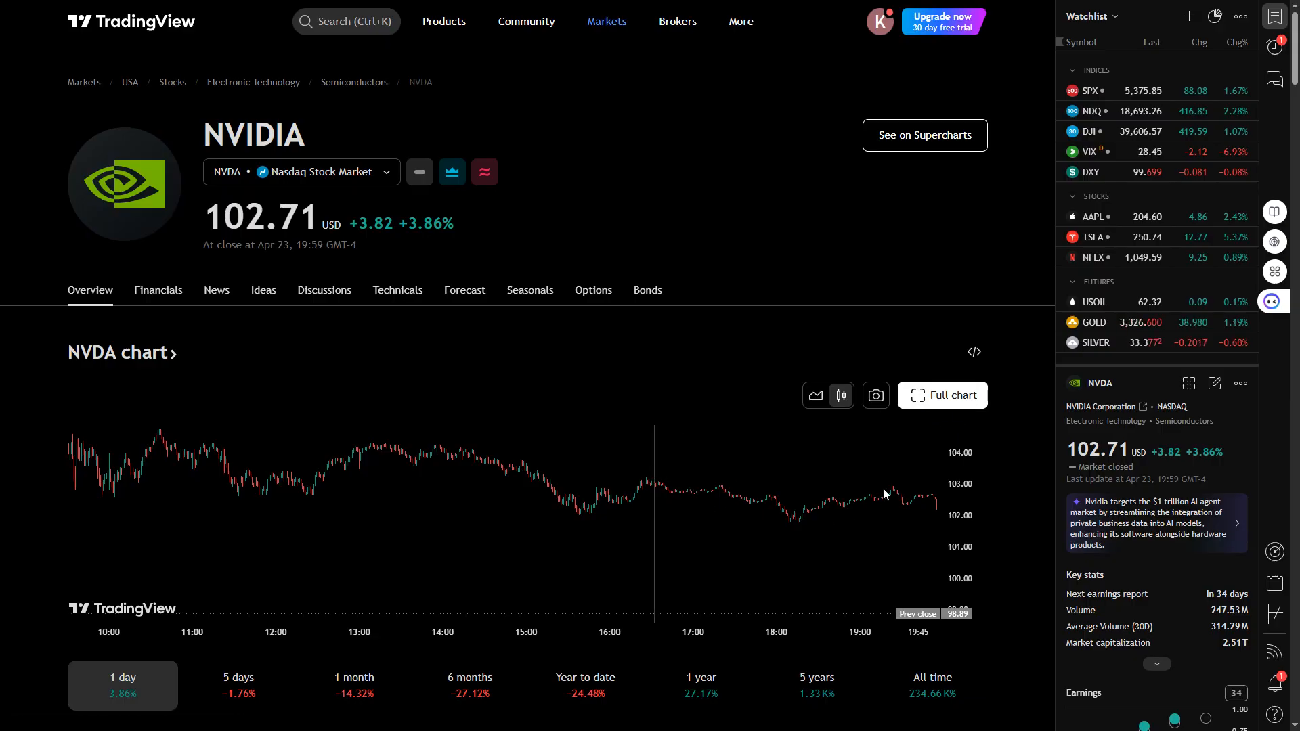
left_click(871, 93)
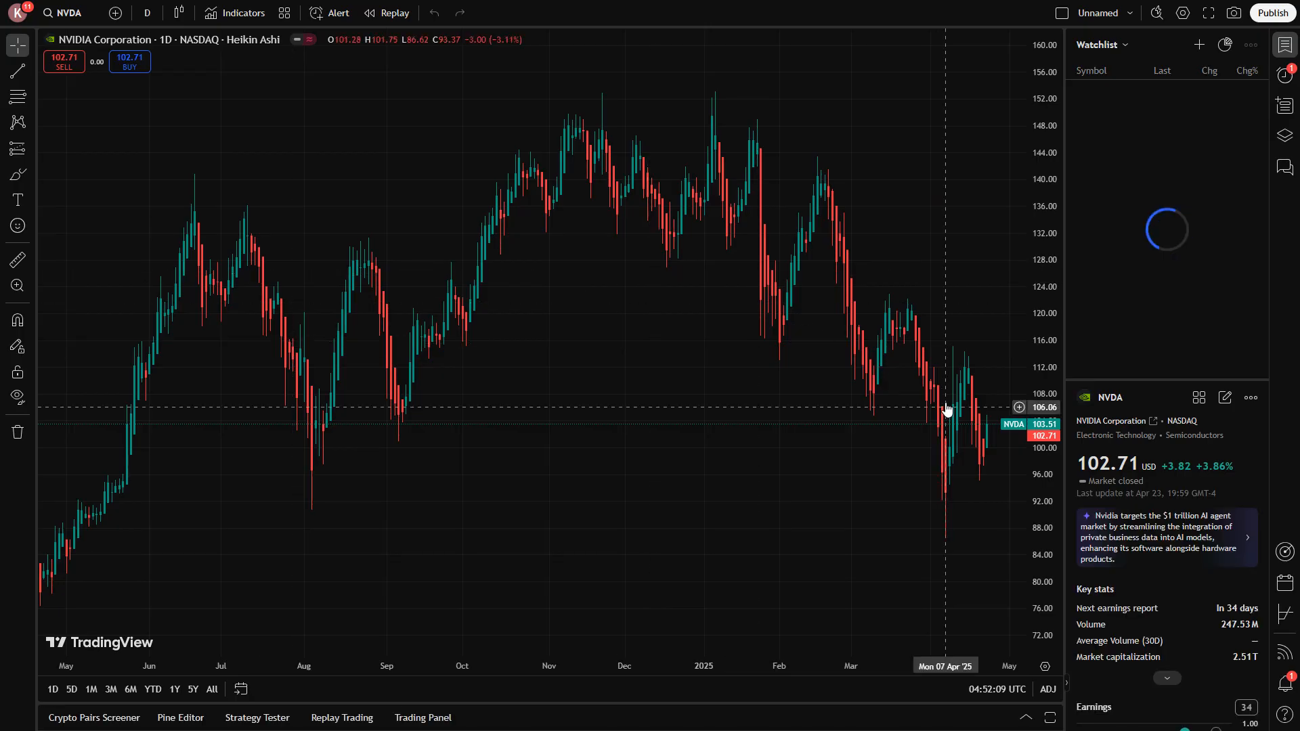
left_click(180, 18)
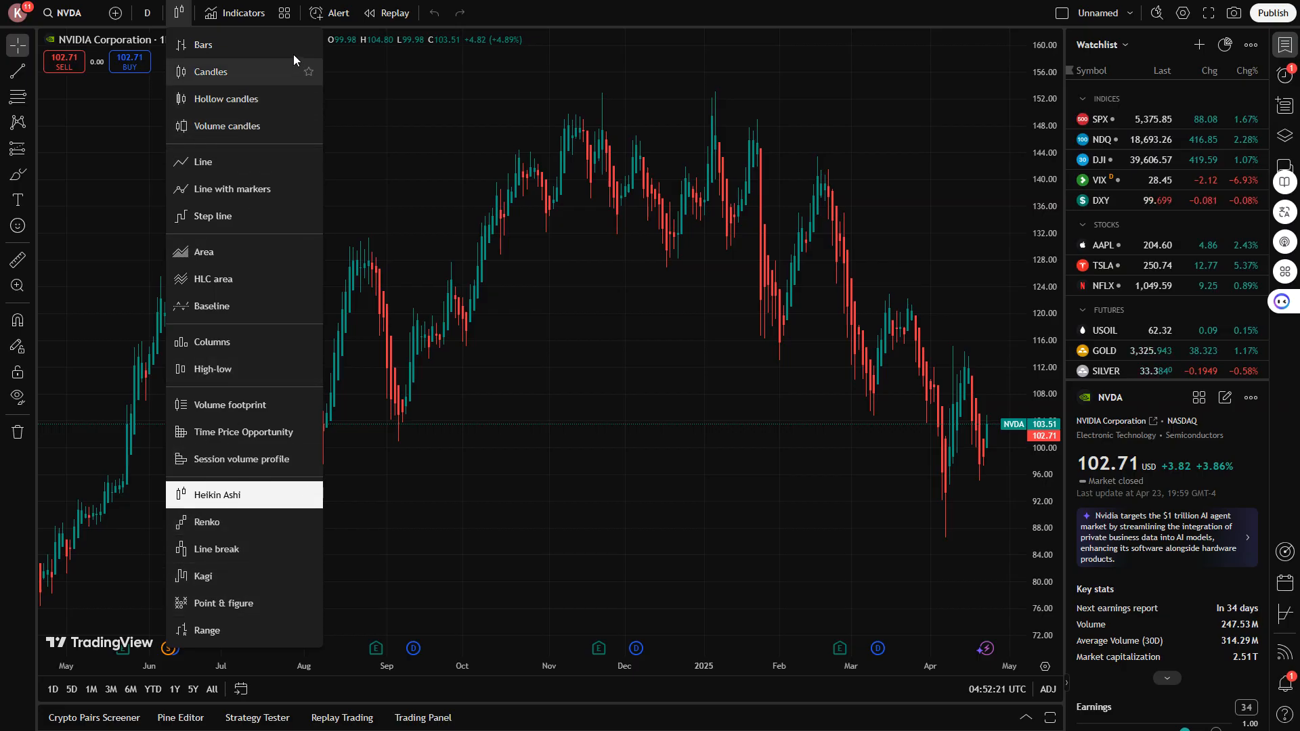
left_click(1286, 480)
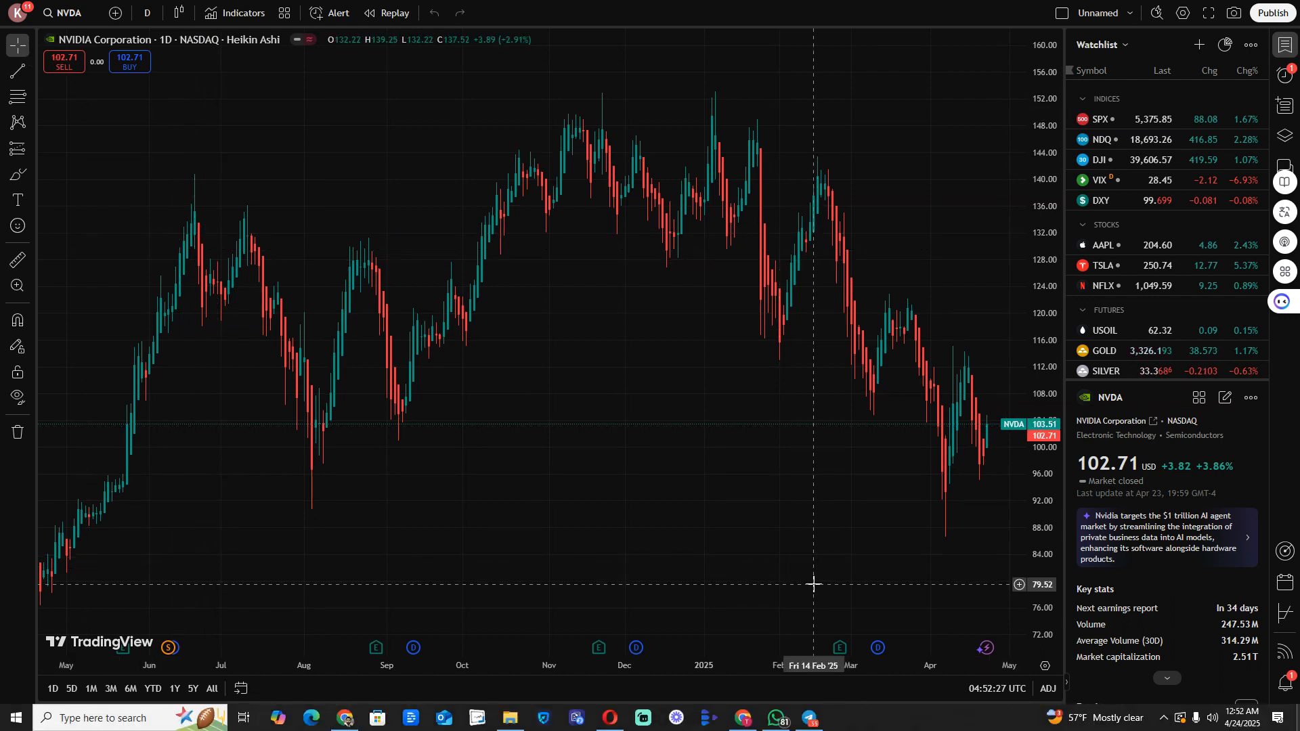
Launch the Snipping Tool and capture a rectangular snip of the whole NVIDIA chart area.
left_click(131, 719)
type("sn")
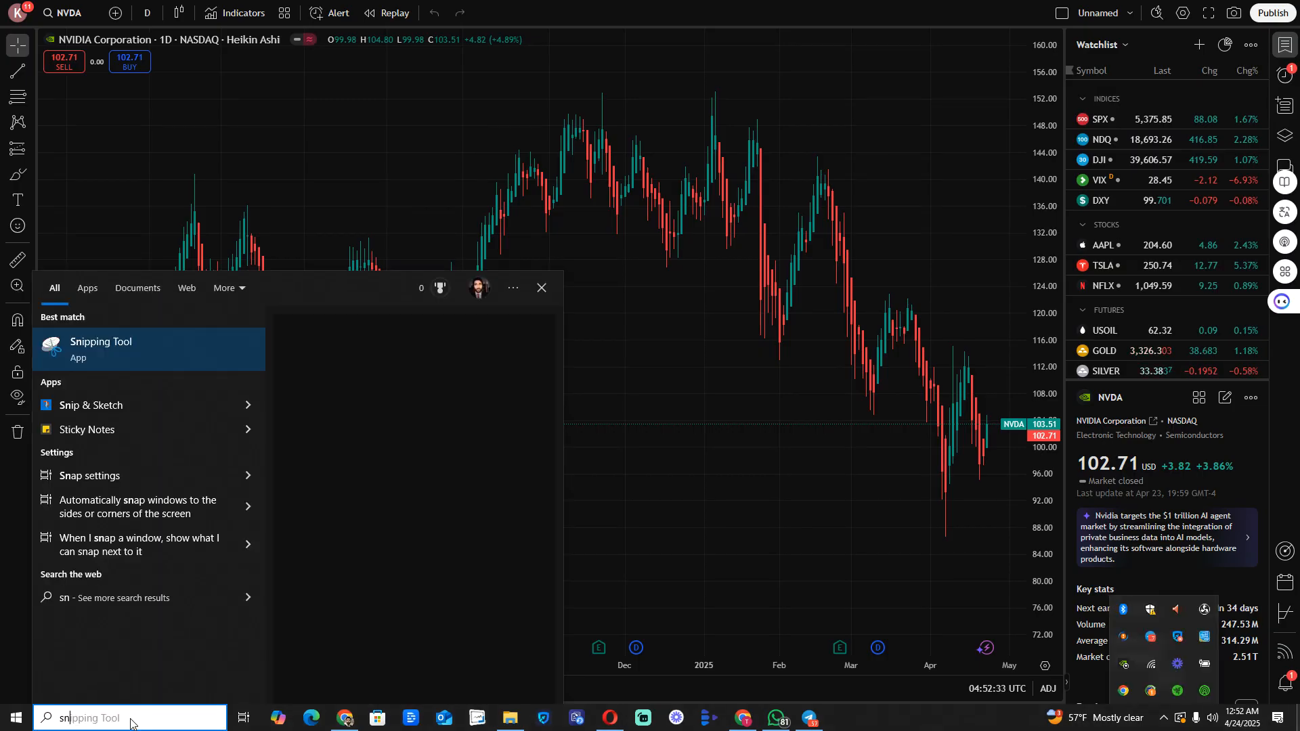
type("ip")
key("Return")
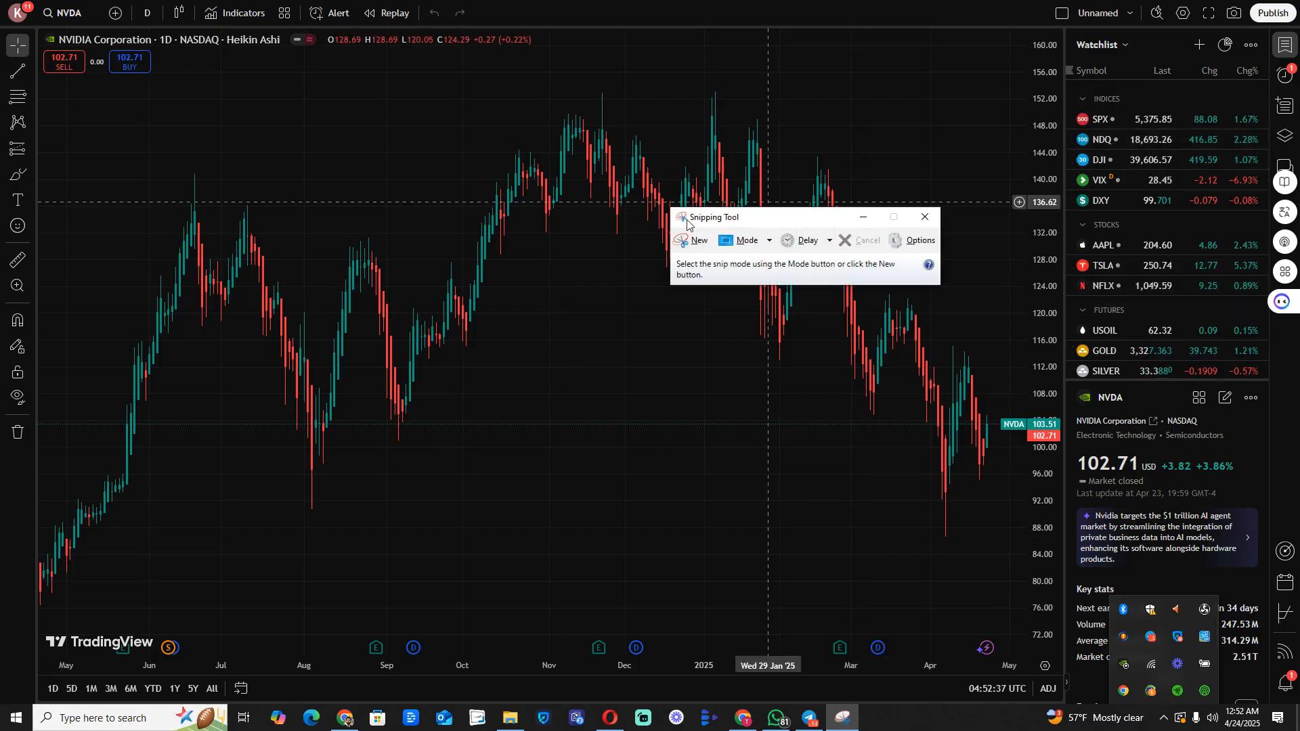
left_click(692, 241)
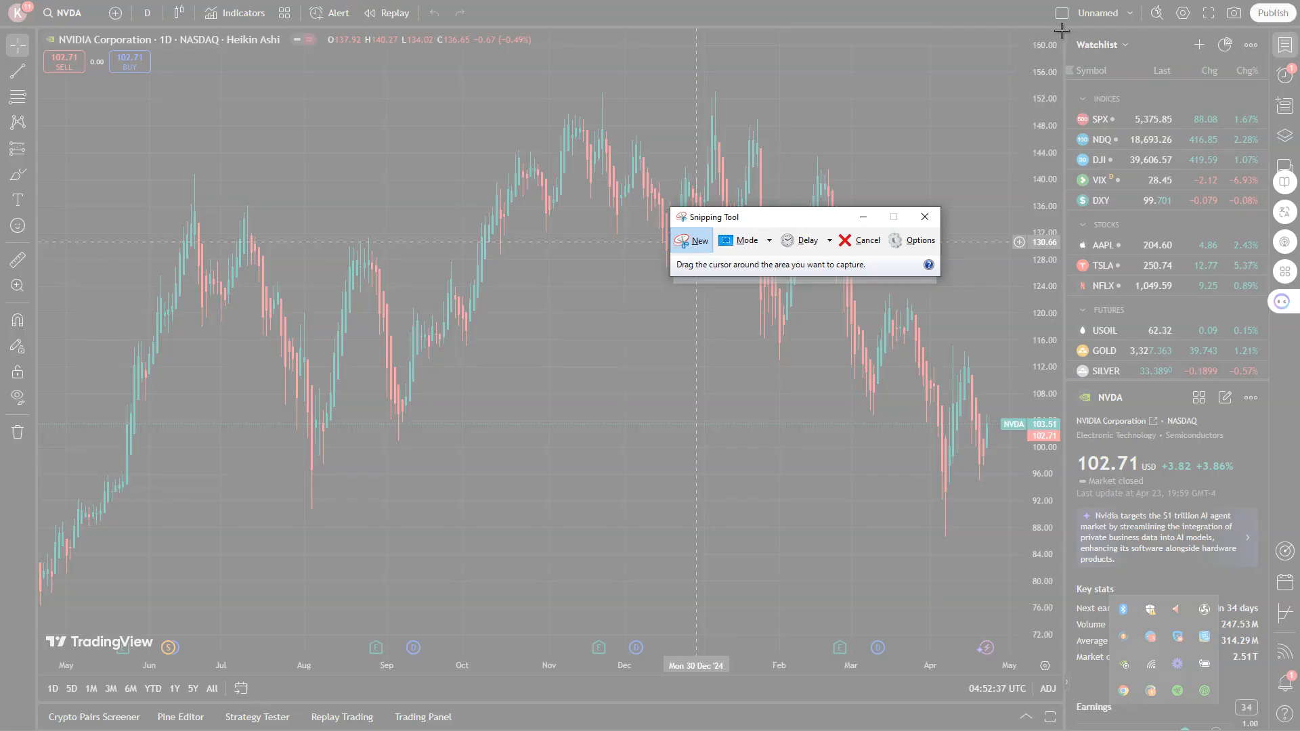
left_click_drag(1061, 30, 38, 725)
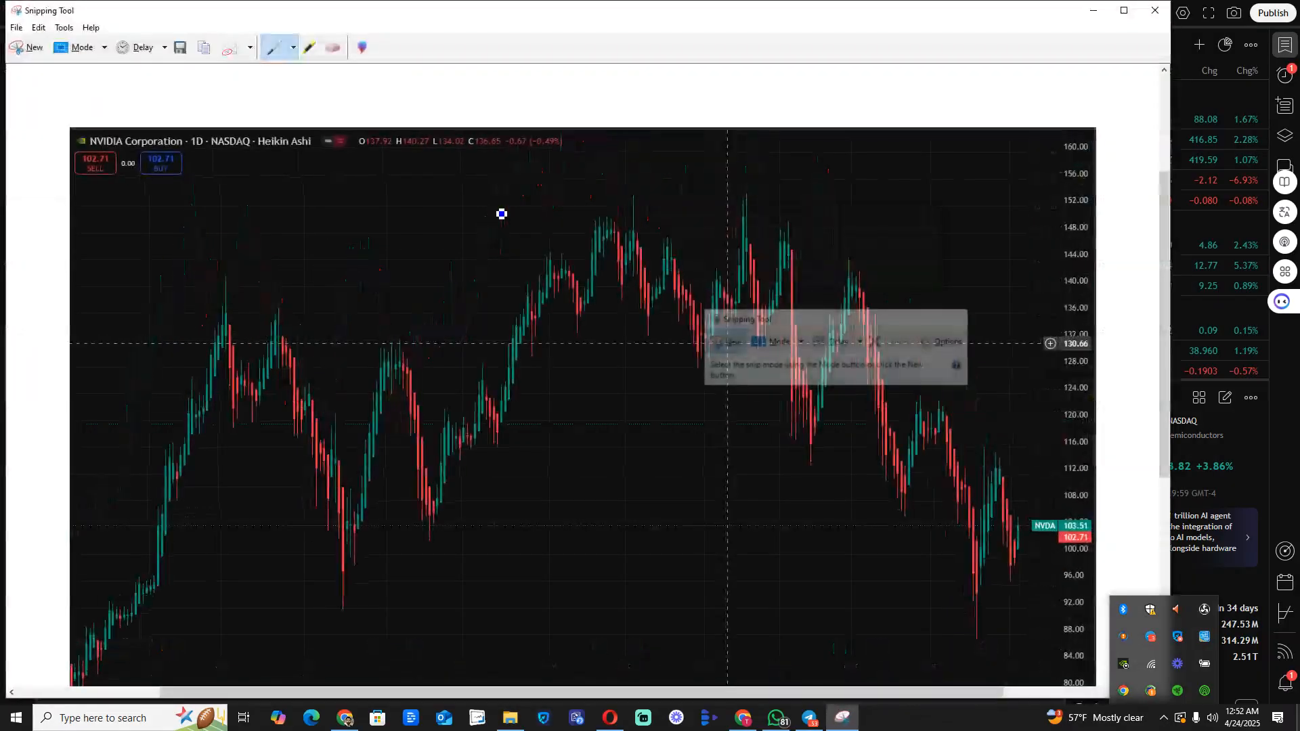
Copy the chart snip, switch to ChatGPT and paste the image into the prompt of the new chat.
right_click(516, 249)
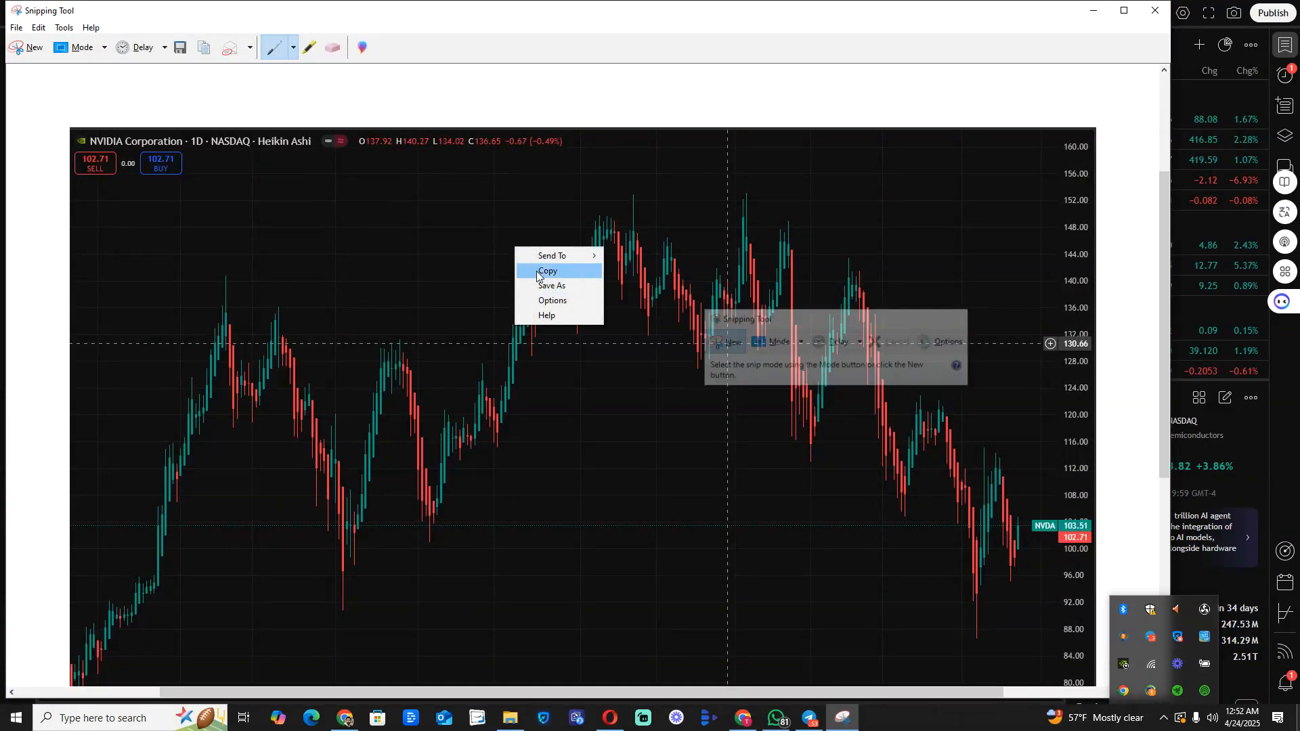
left_click(536, 271)
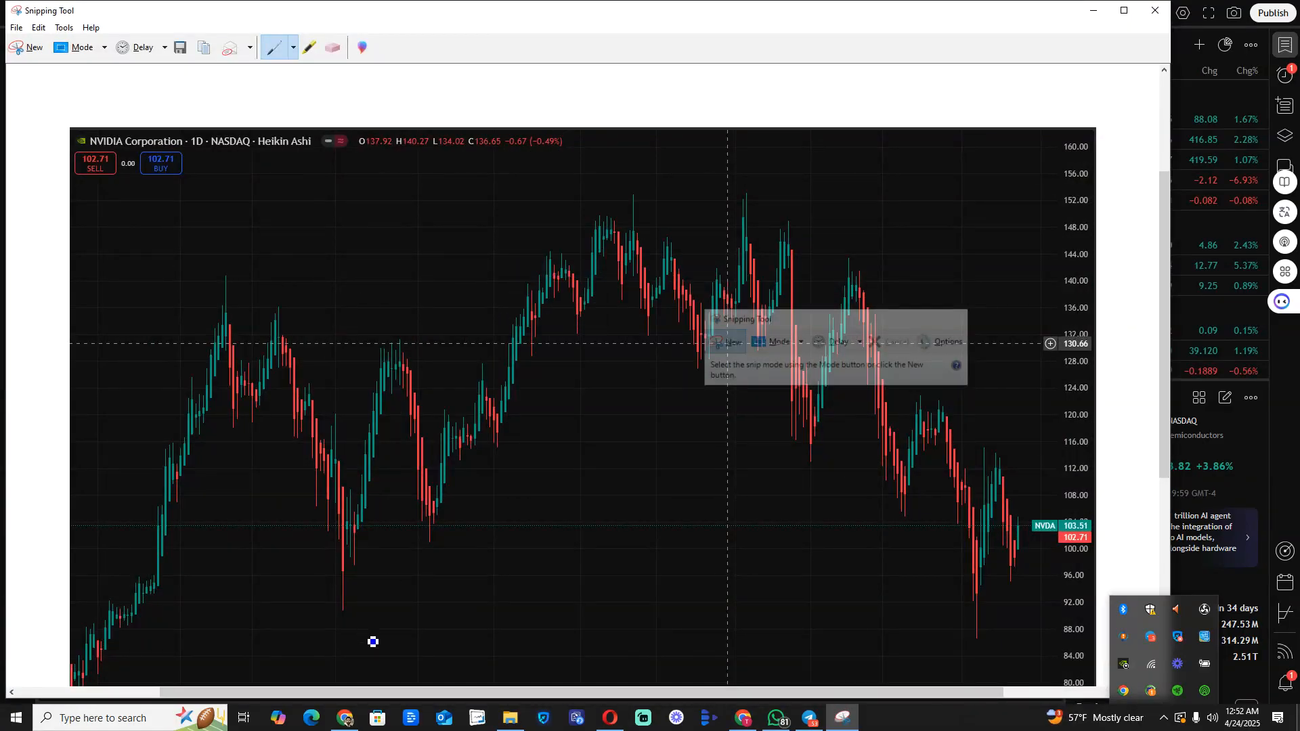
left_click(1093, 10)
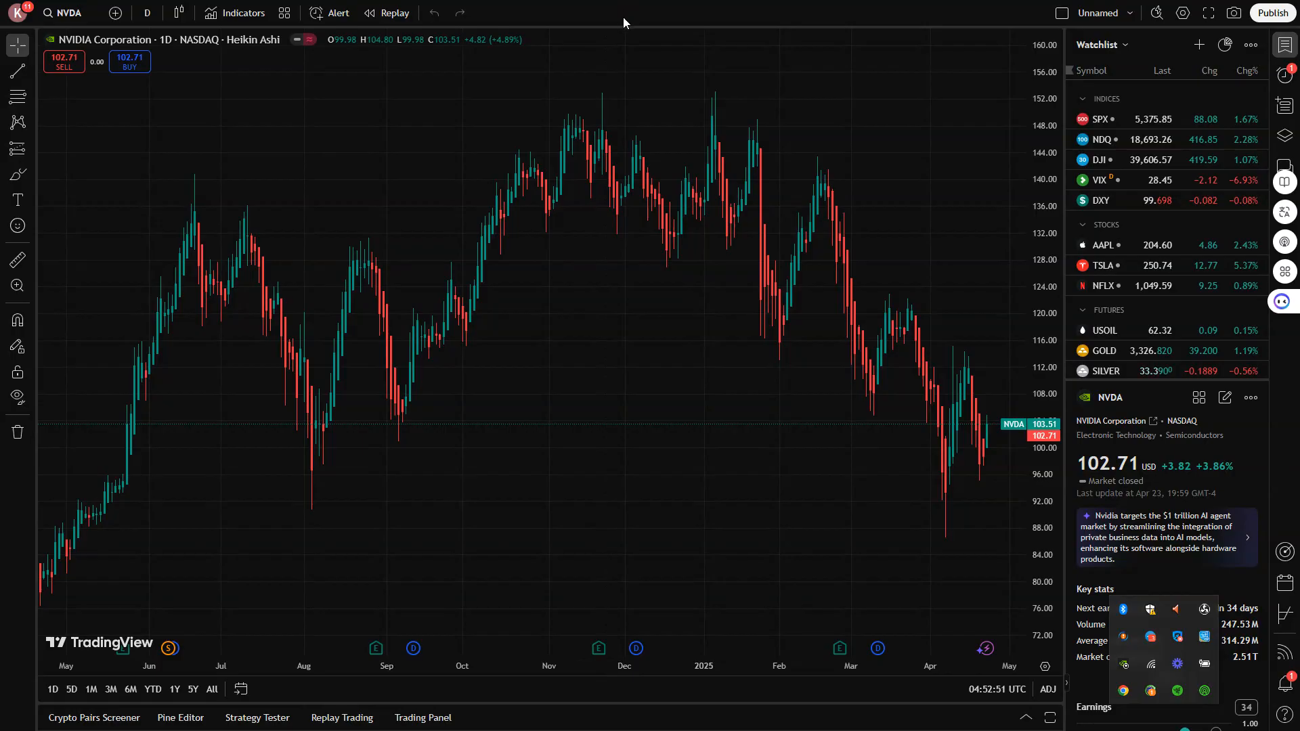
key("F11")
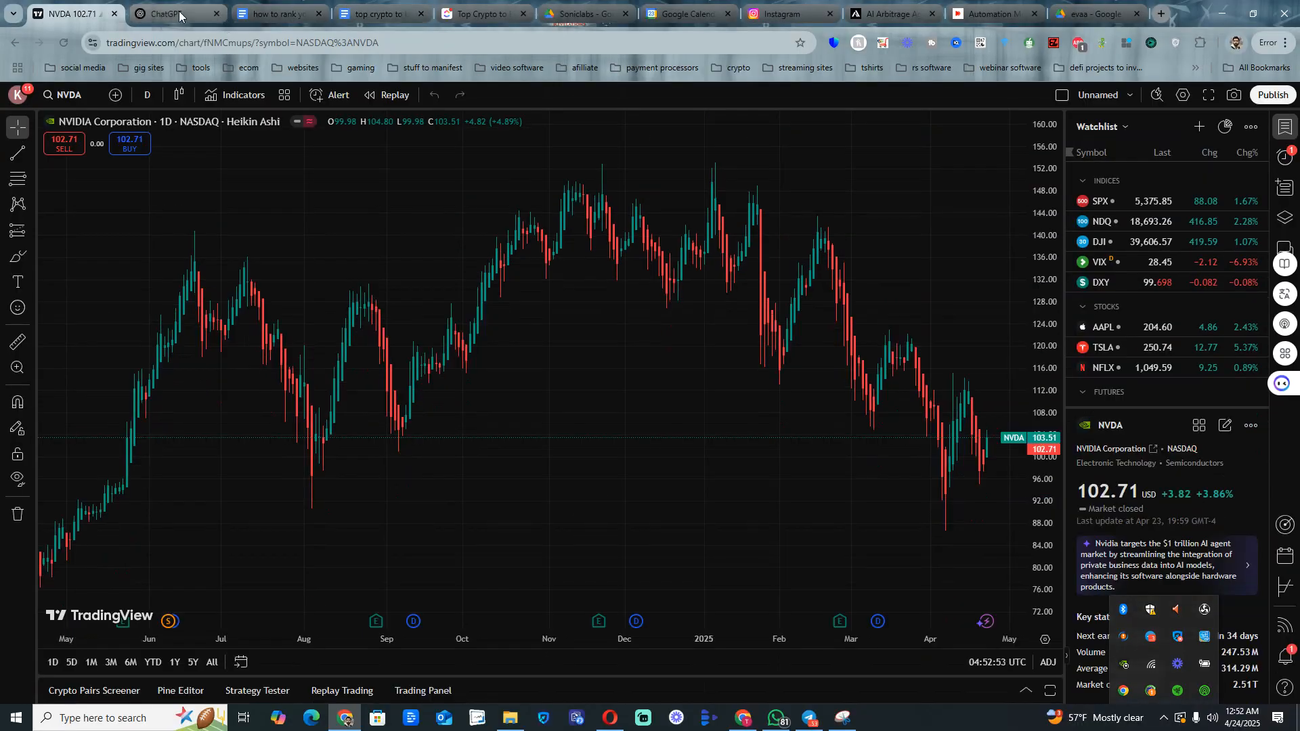
left_click(175, 14)
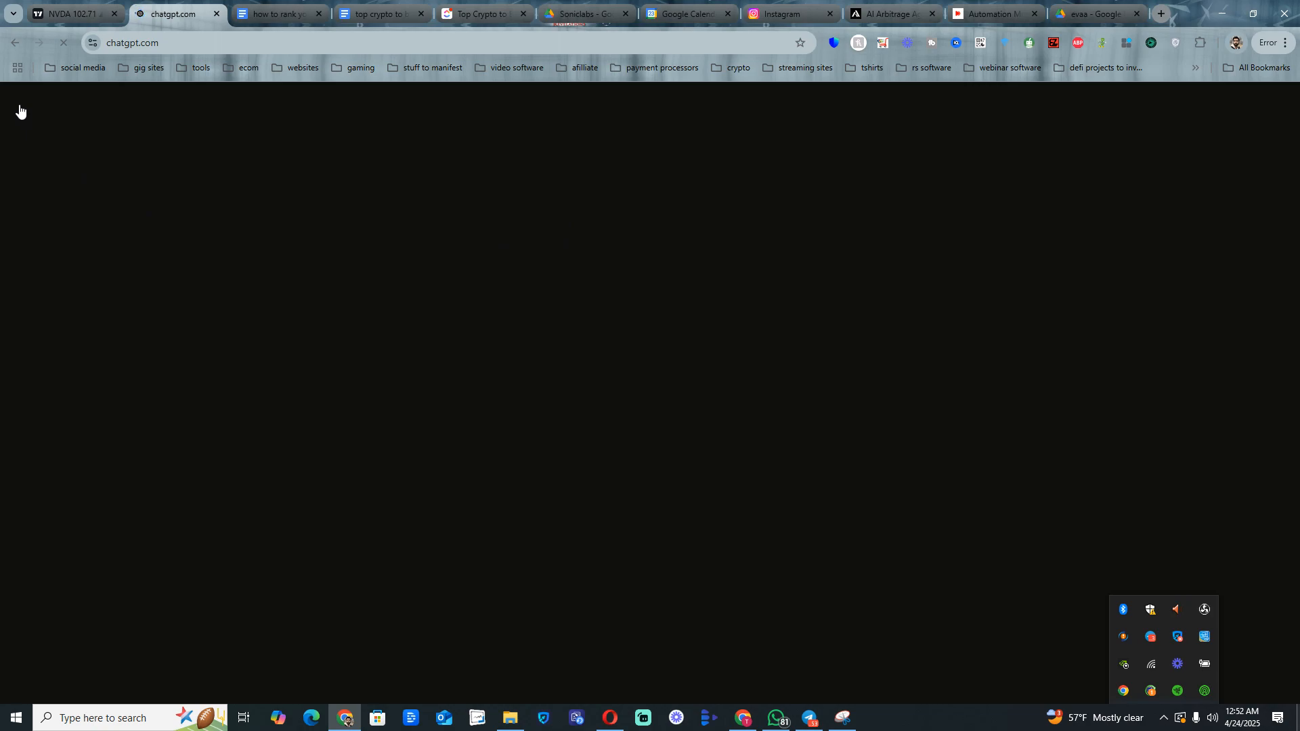
key("F11")
left_click(419, 321)
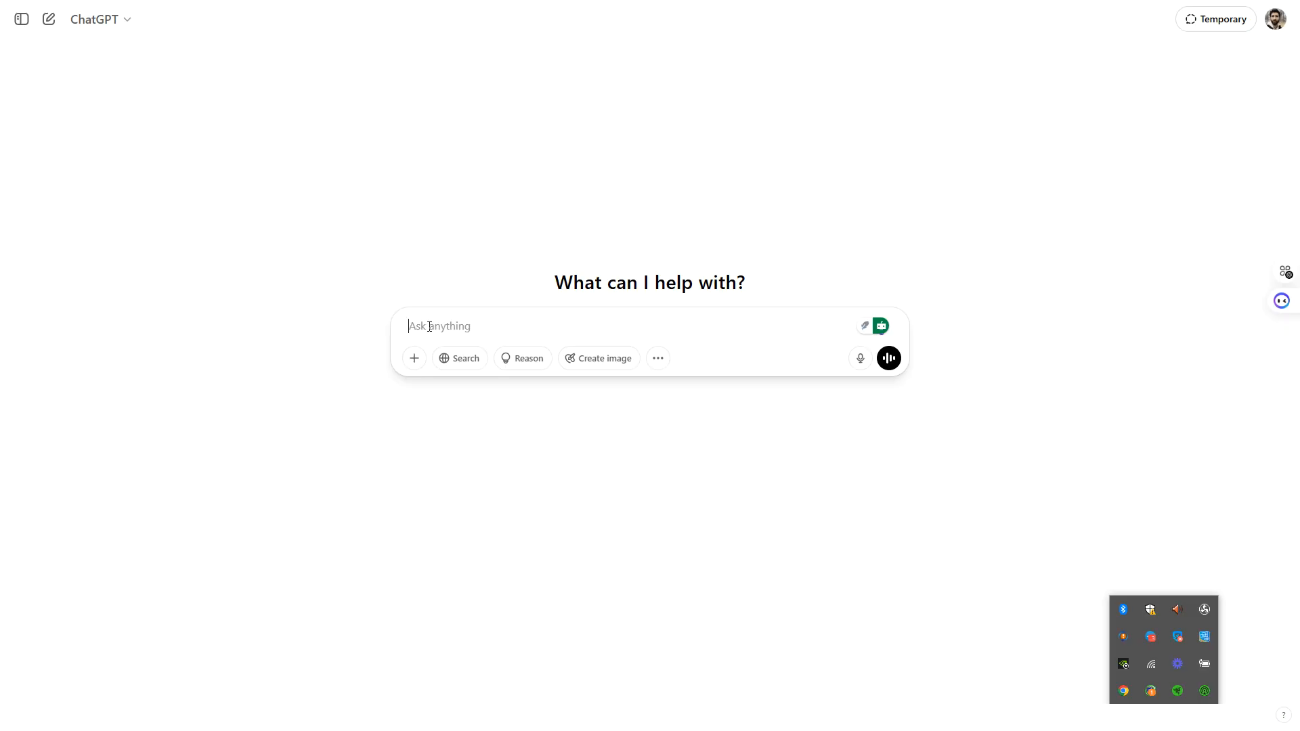
key("ctrl+v")
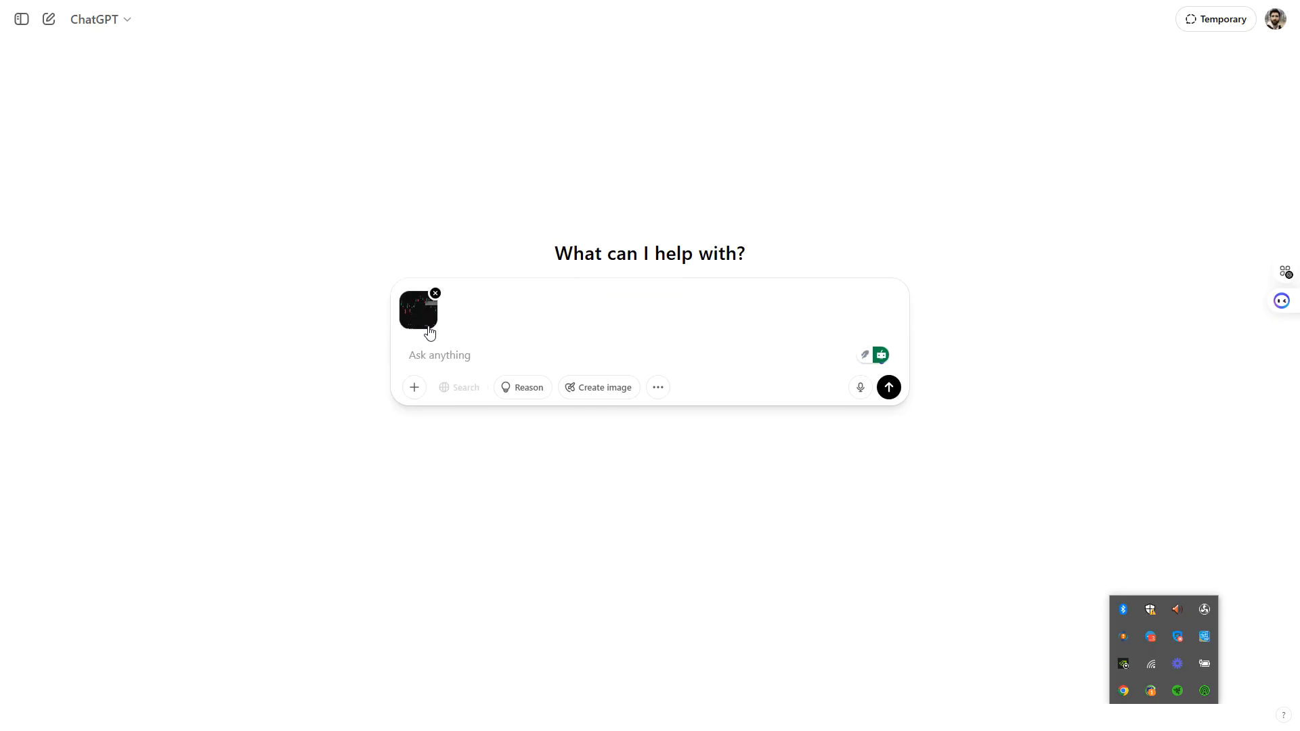
Copy the chart snip once more in the Snipping Tool and return to ChatGPT.
key("super")
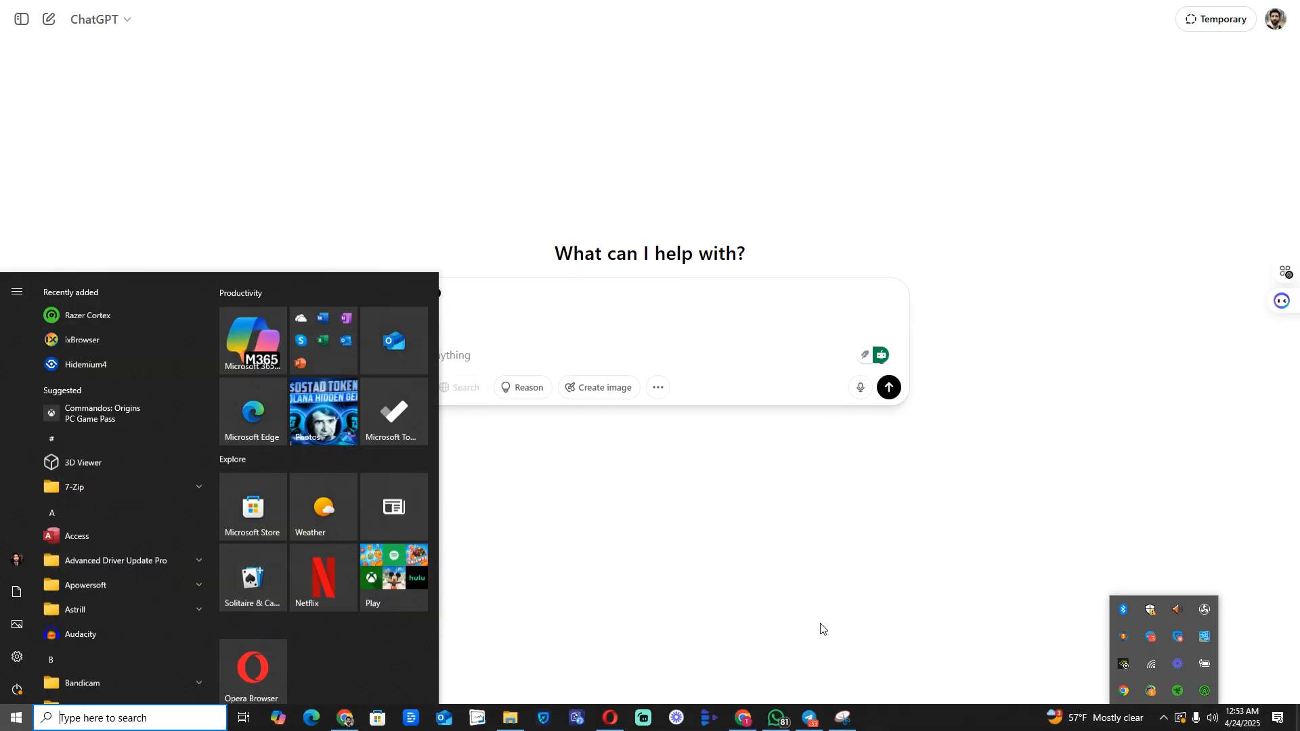
left_click(840, 719)
right_click(768, 331)
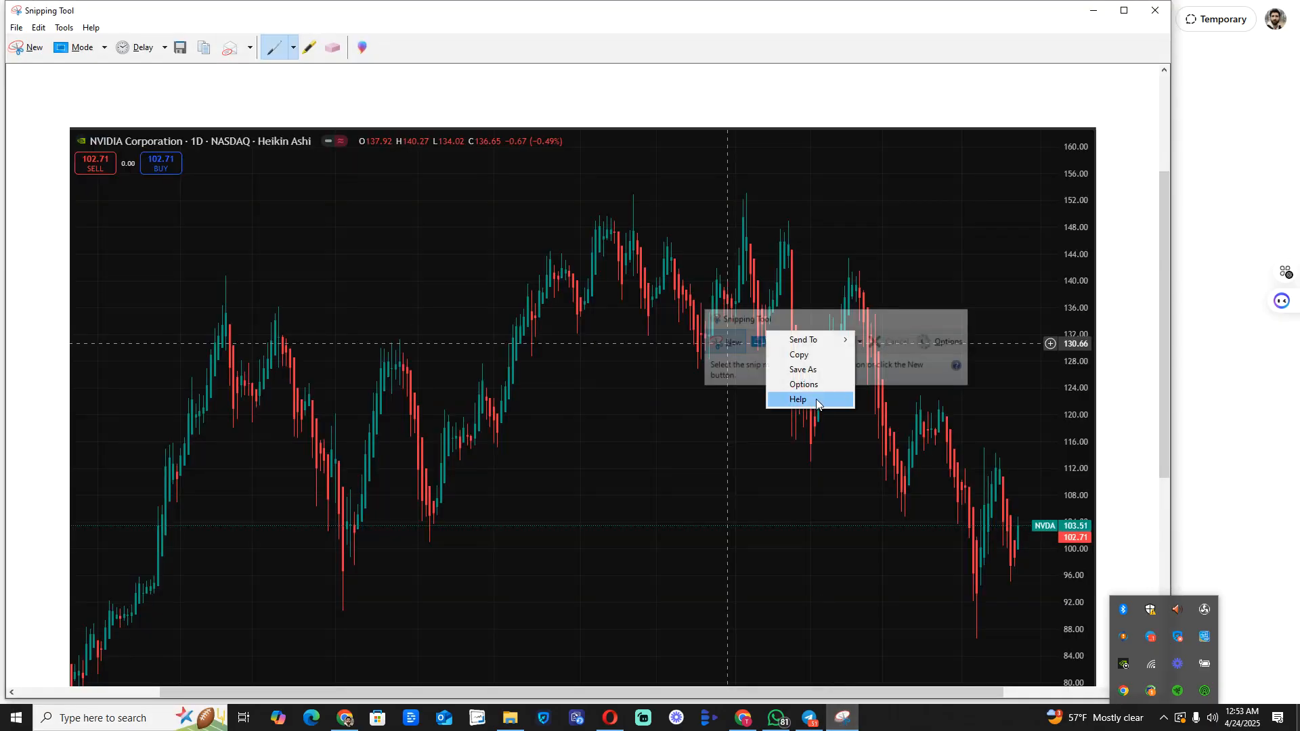
left_click(821, 356)
key("alt+Tab")
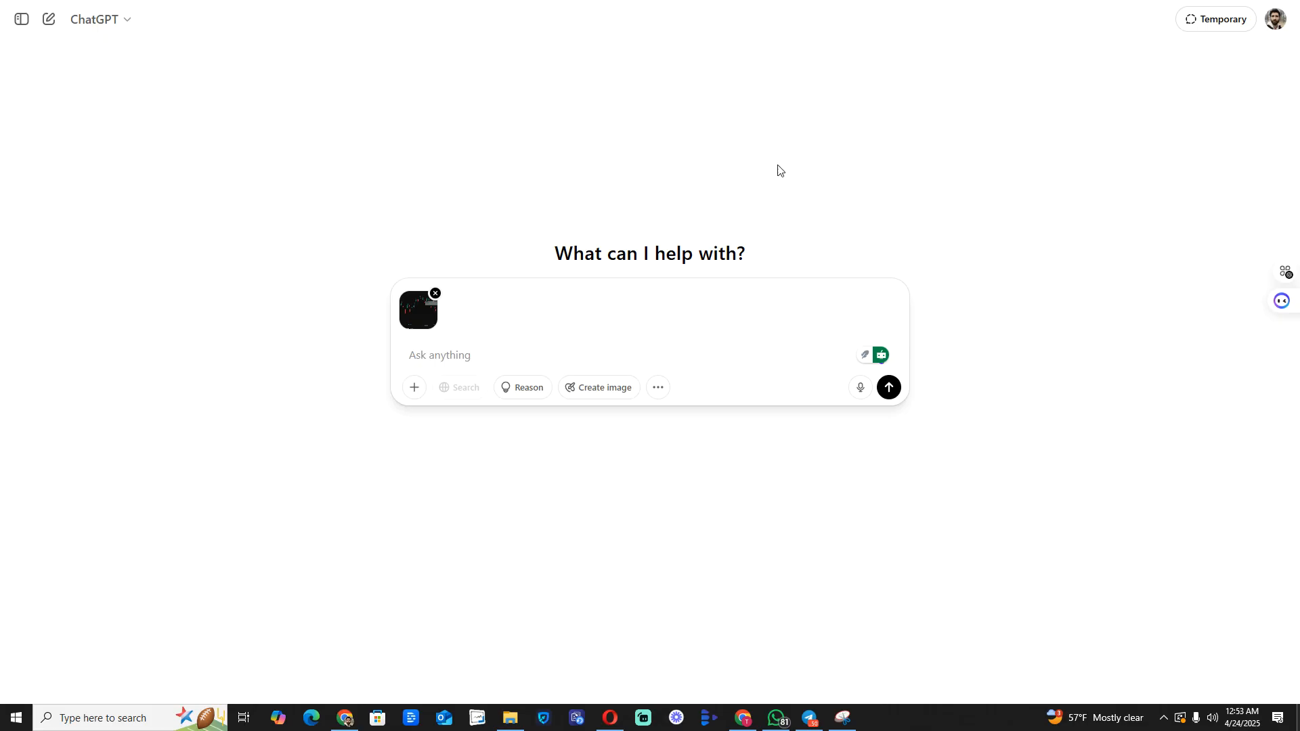
Send the attached chart image with the prompt "analyze the chart for me".
left_click(486, 359)
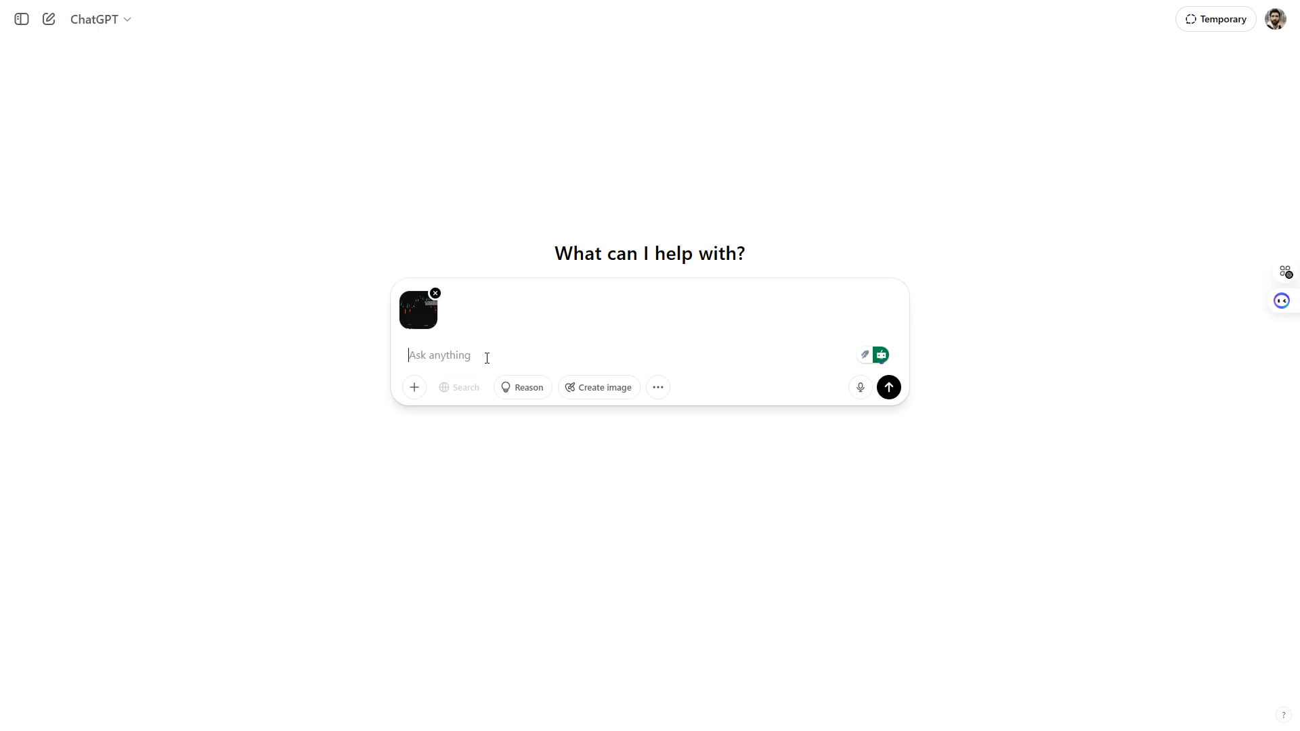
type("analy")
type("z")
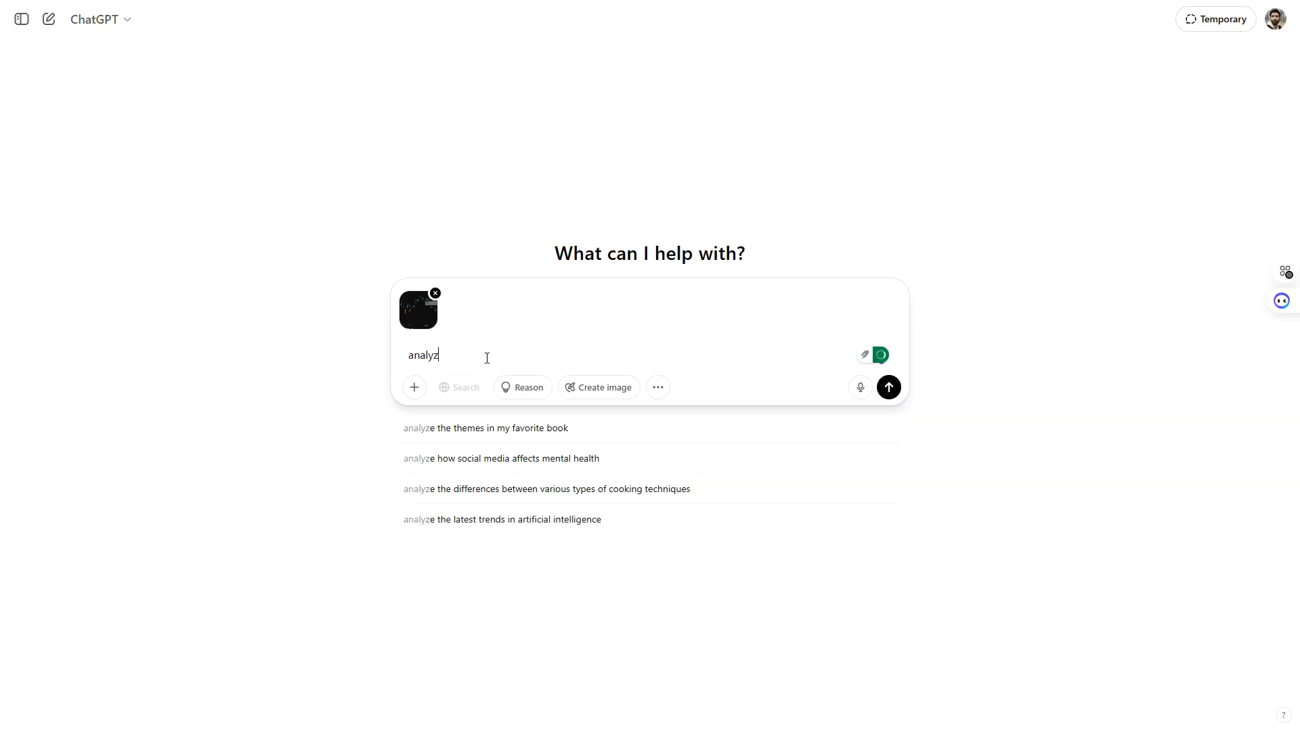
type("e the chart ")
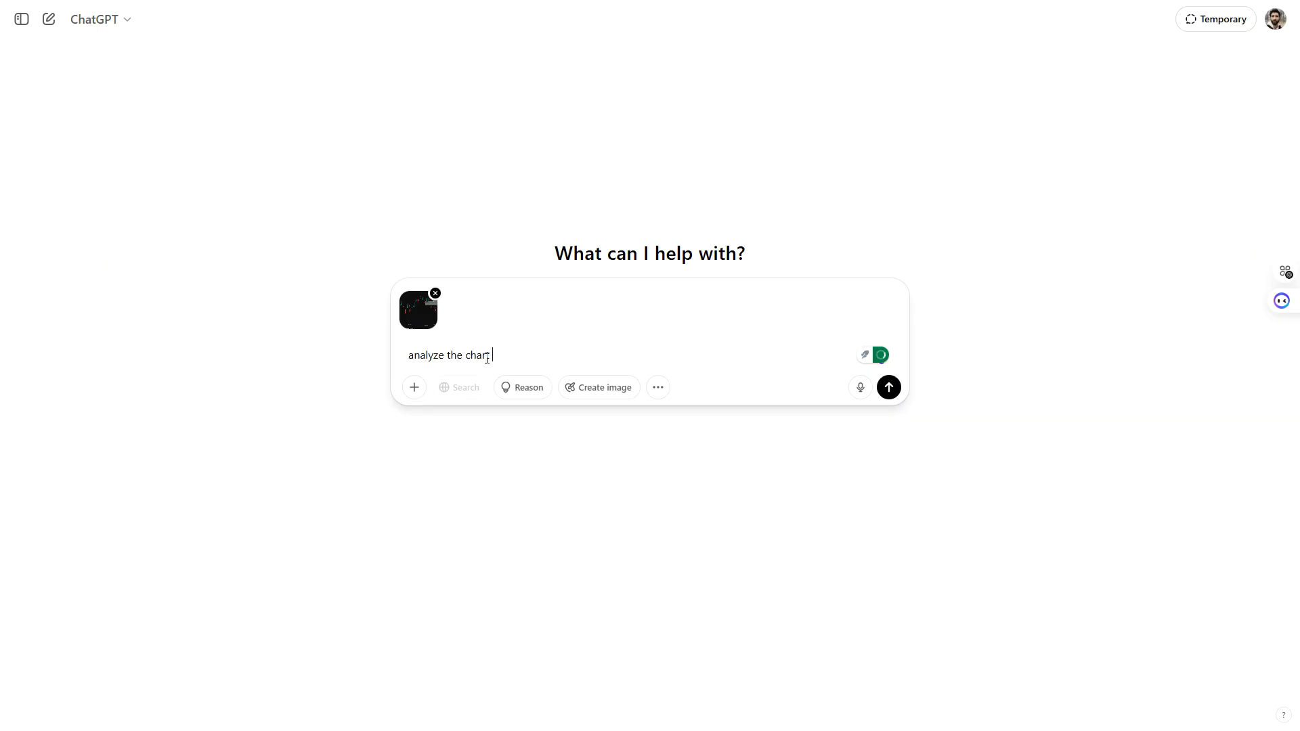
type("for me")
key("Return")
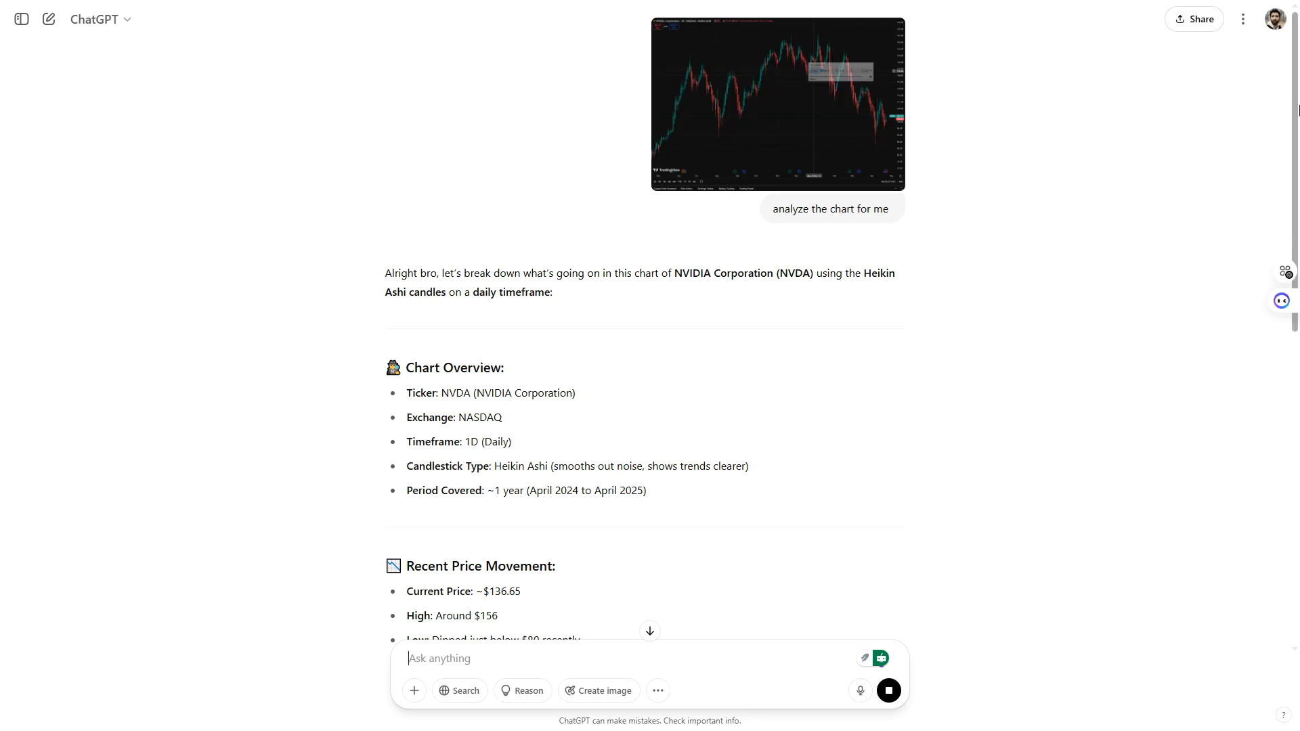
Read through the chart analysis, covering price movement, key zones, trend, Heikin Ashi candles and final thoughts.
left_click_drag(1298, 110, 1279, 228)
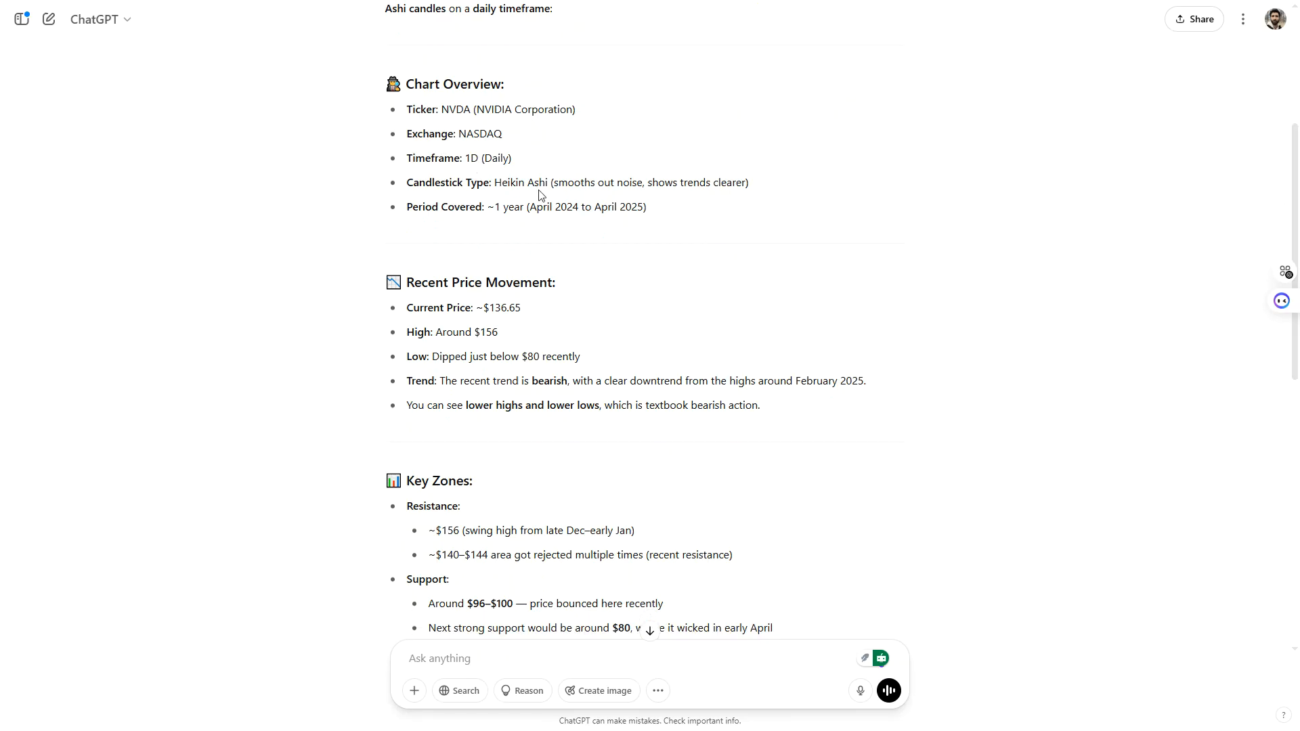
scroll(1282, 211, "down", 1)
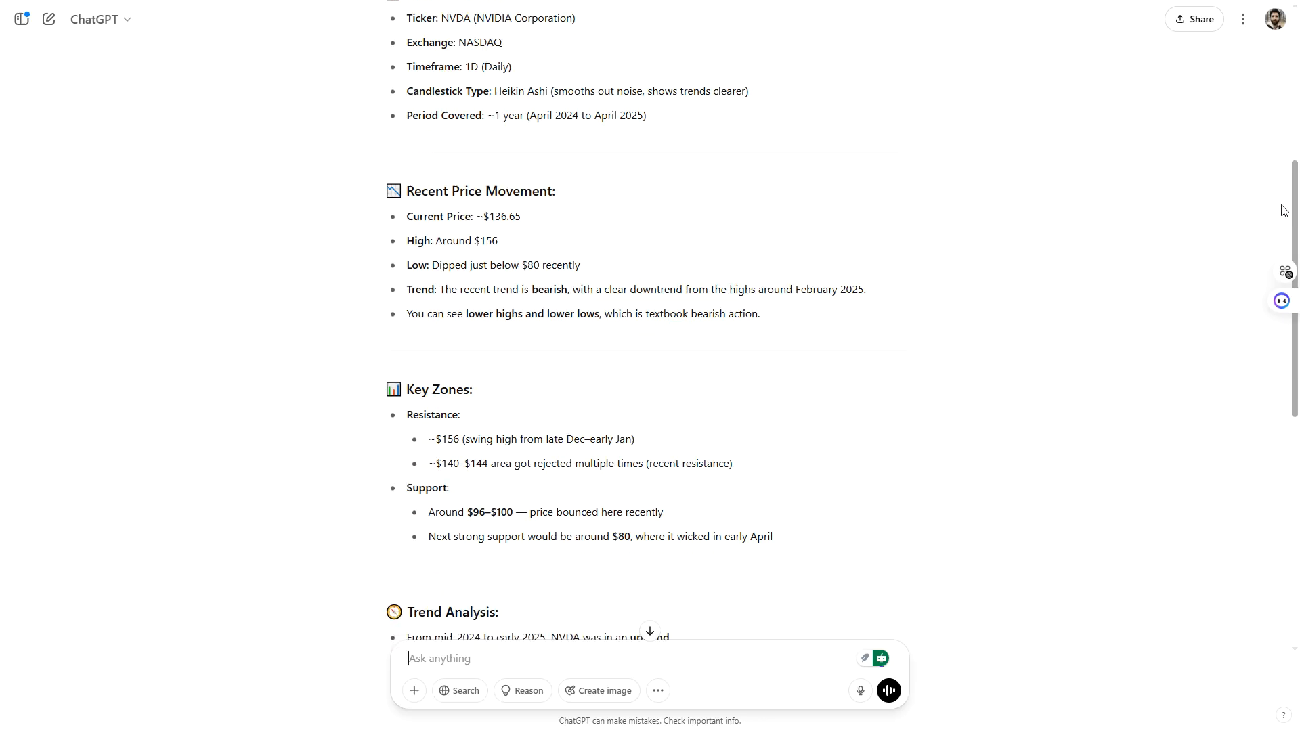
scroll(1277, 218, "down", 1)
scroll(1272, 231, "down", 1)
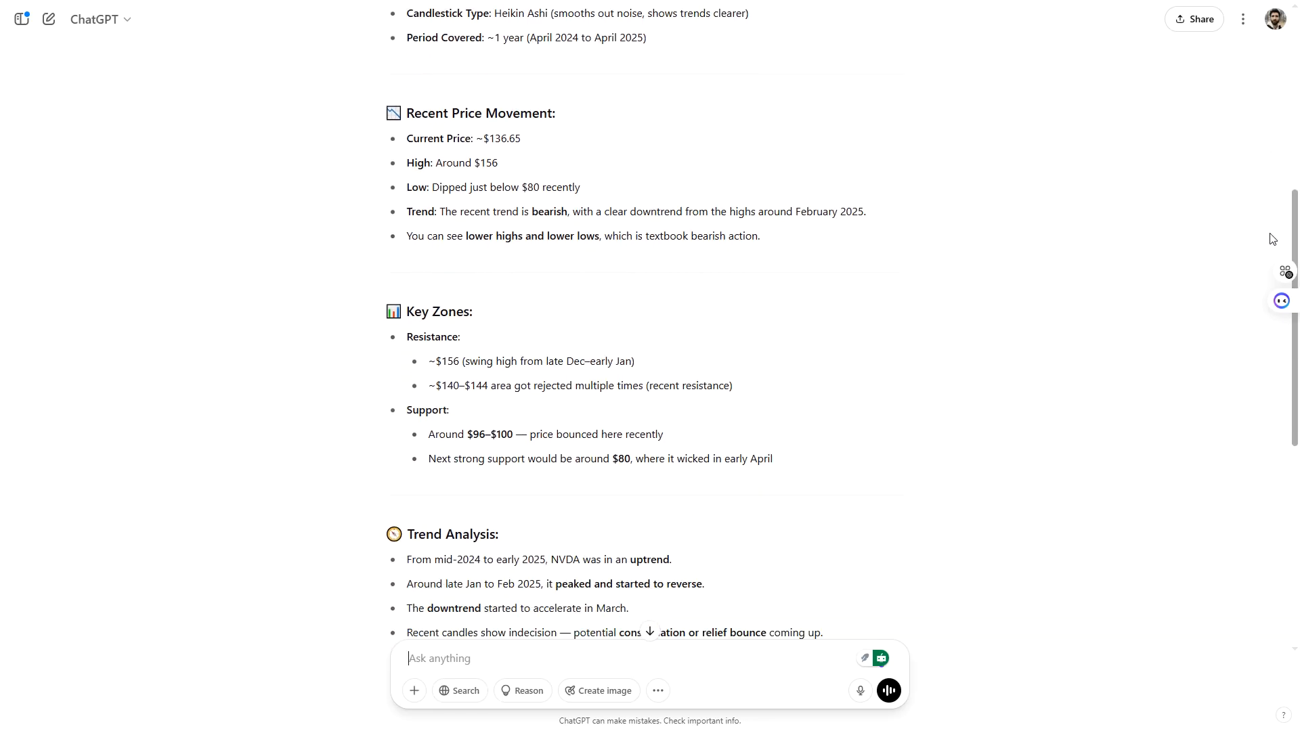
scroll(1273, 239, "down", 1)
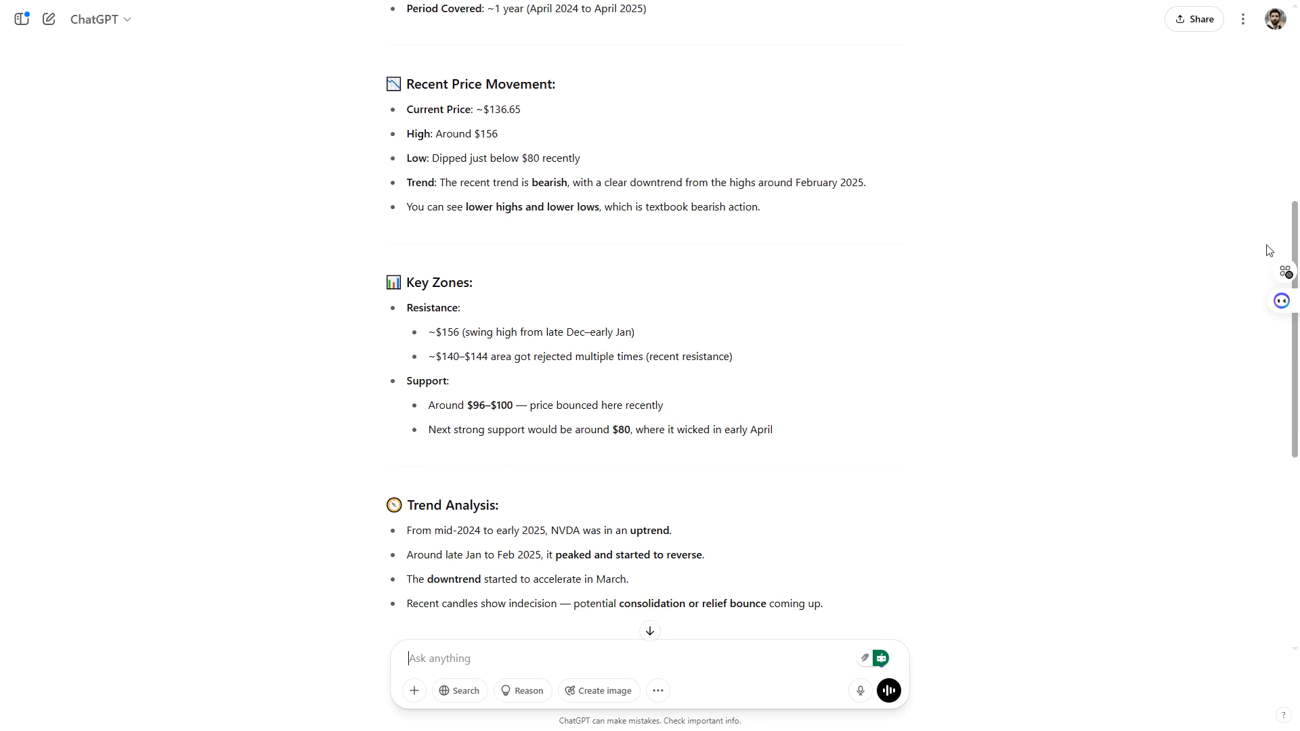
scroll(1268, 251, "down", 4)
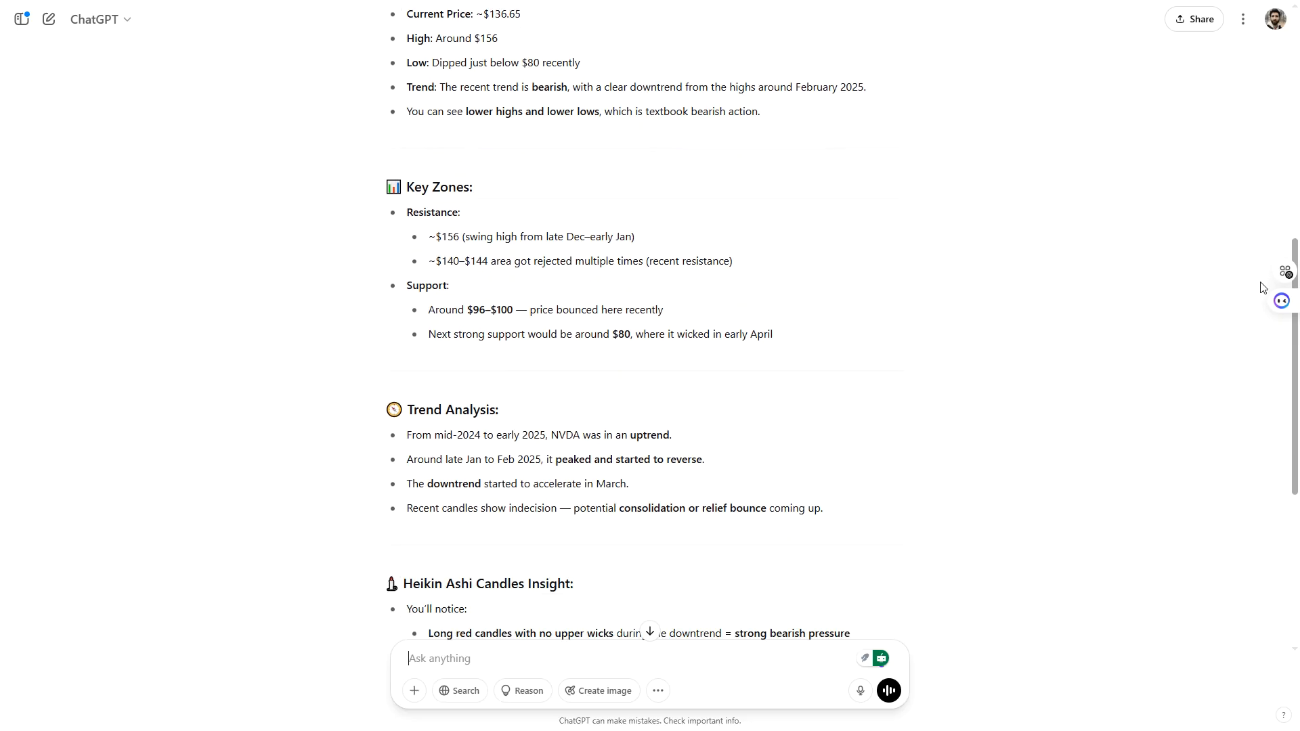
scroll(1263, 338, "down", 4)
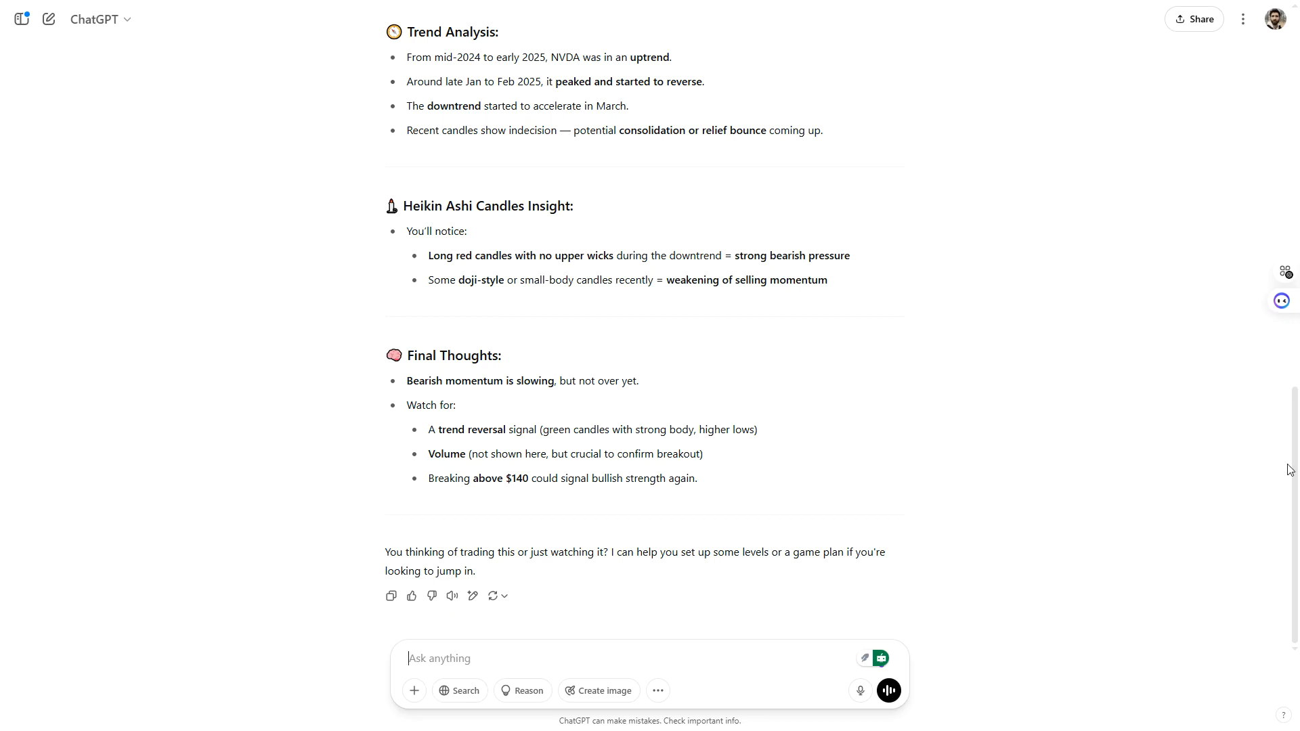
Send the follow-up prompt "setup me up a game plan" in the current chart analysis chat.
type("setup me")
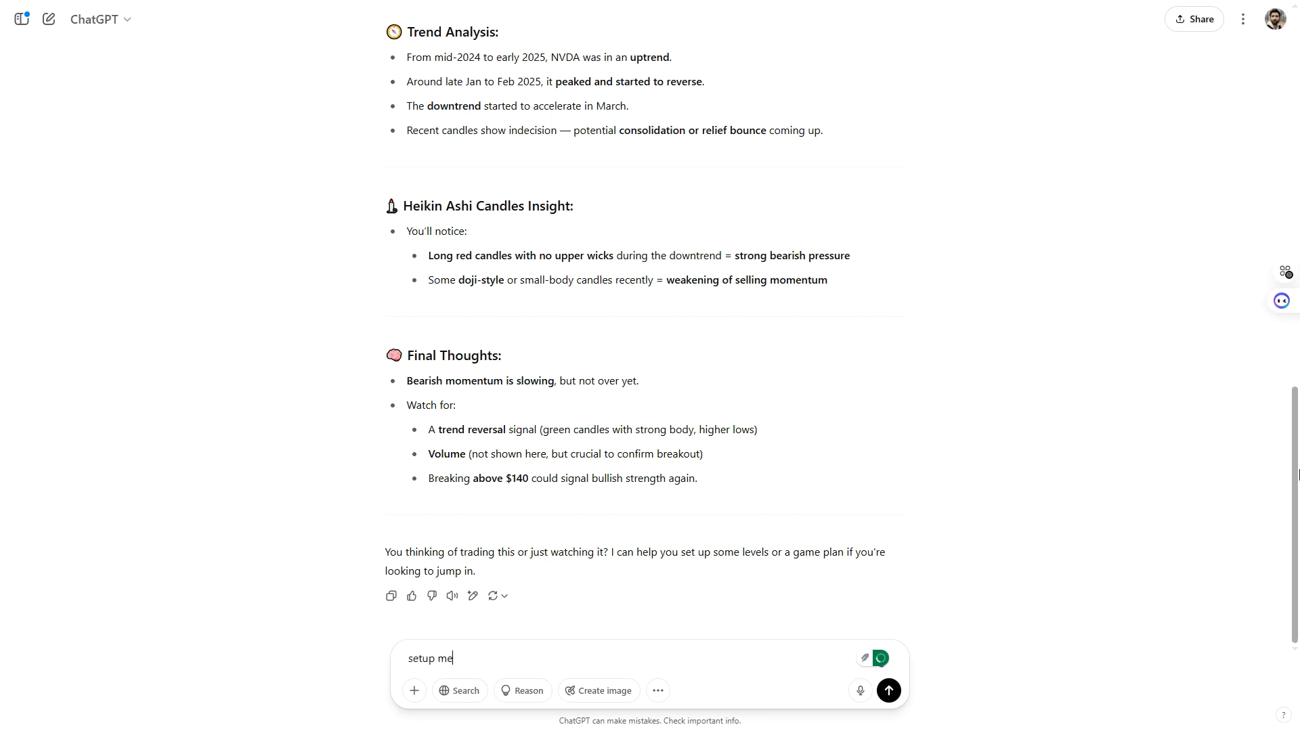
type(" up a game plan")
key("Return")
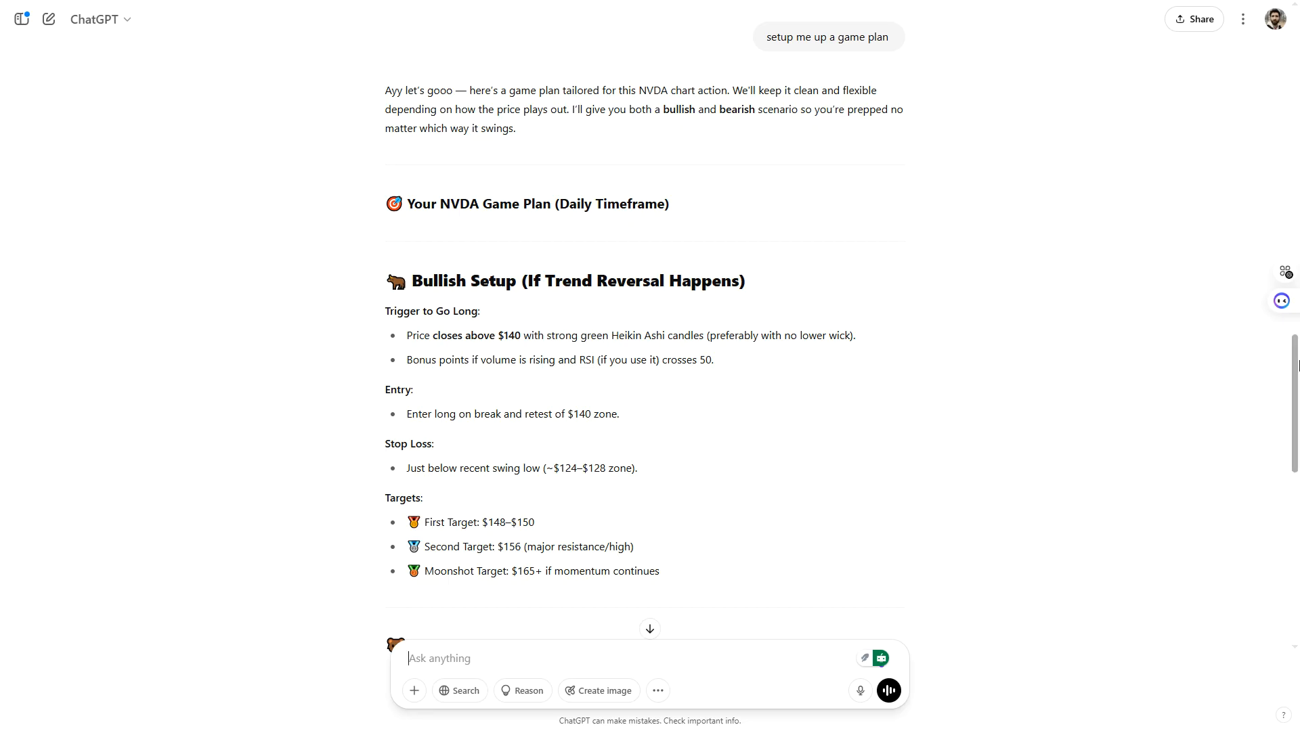
Read through the NVDA game plan, covering the bullish setup, bearish setup, risk management tips and optional indicators.
left_click_drag(1283, 370, 1292, 399)
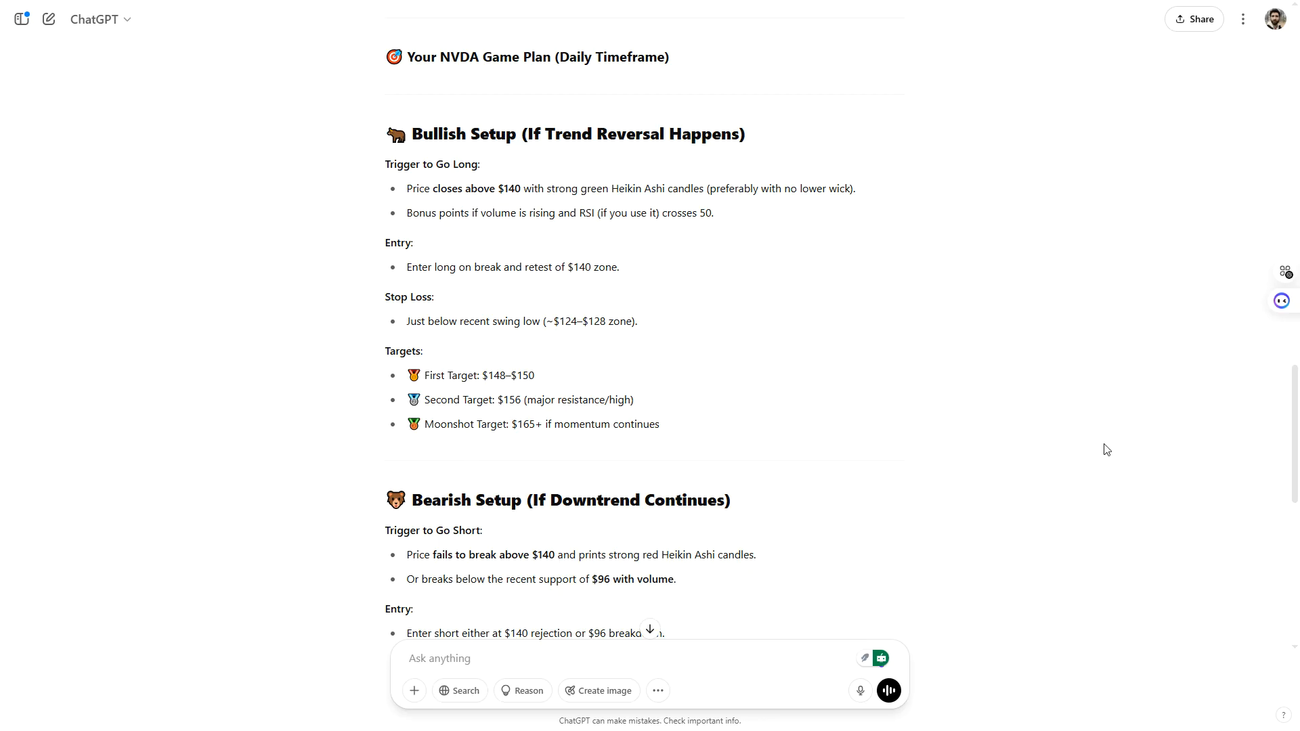
left_click_drag(1290, 433, 1271, 489)
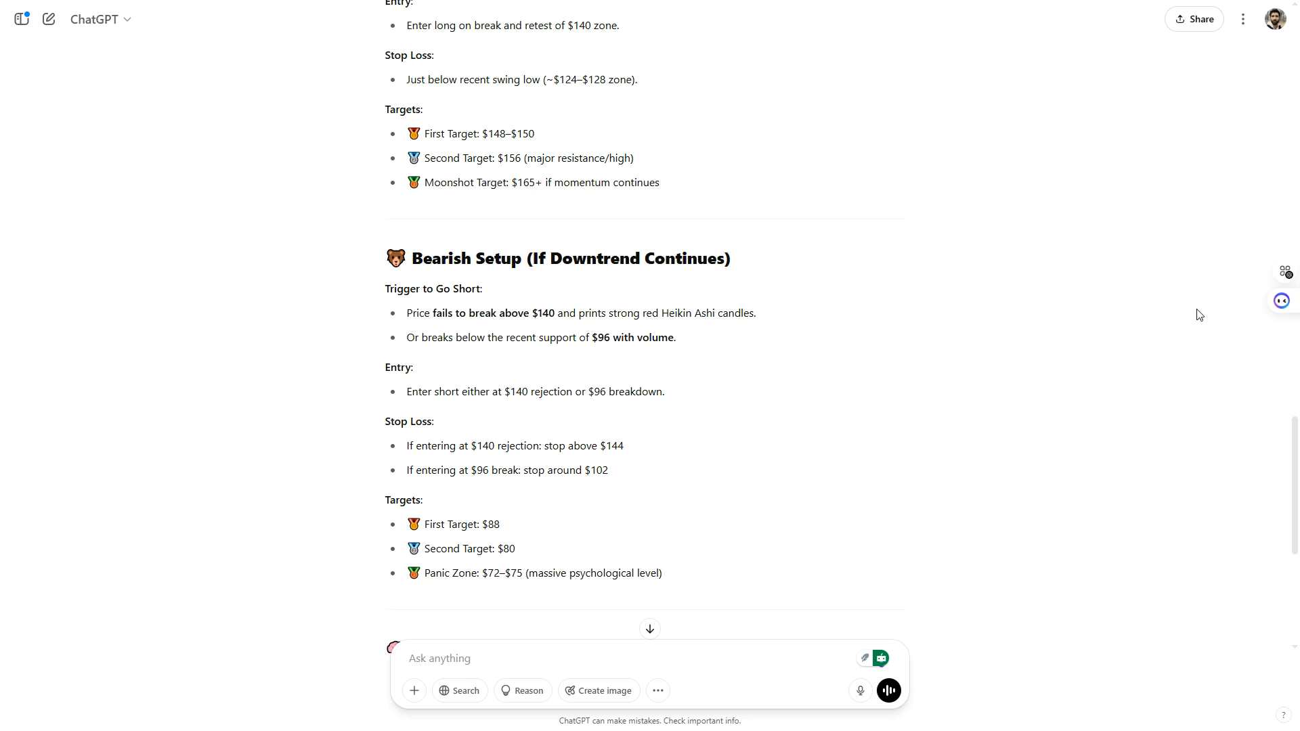
scroll(1288, 485, "down", 3)
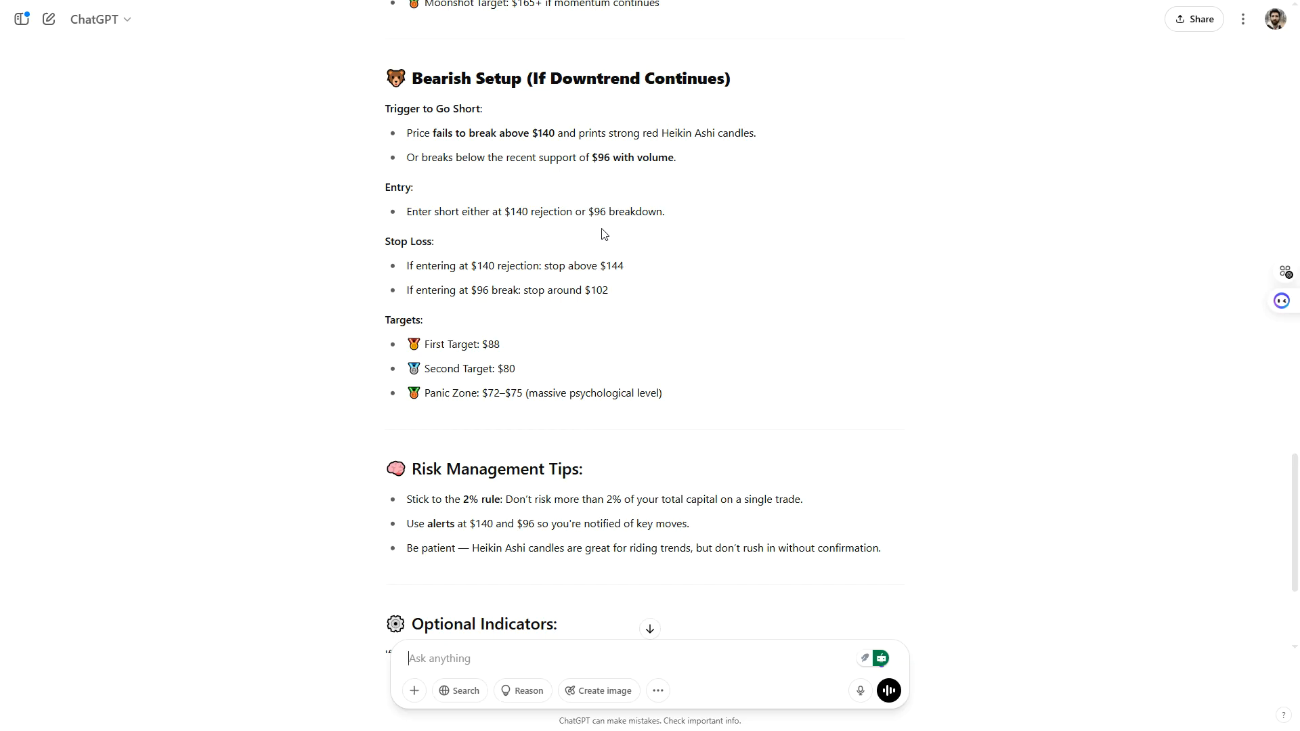
scroll(1298, 600, "down", 3)
scroll(1298, 599, "down", 1)
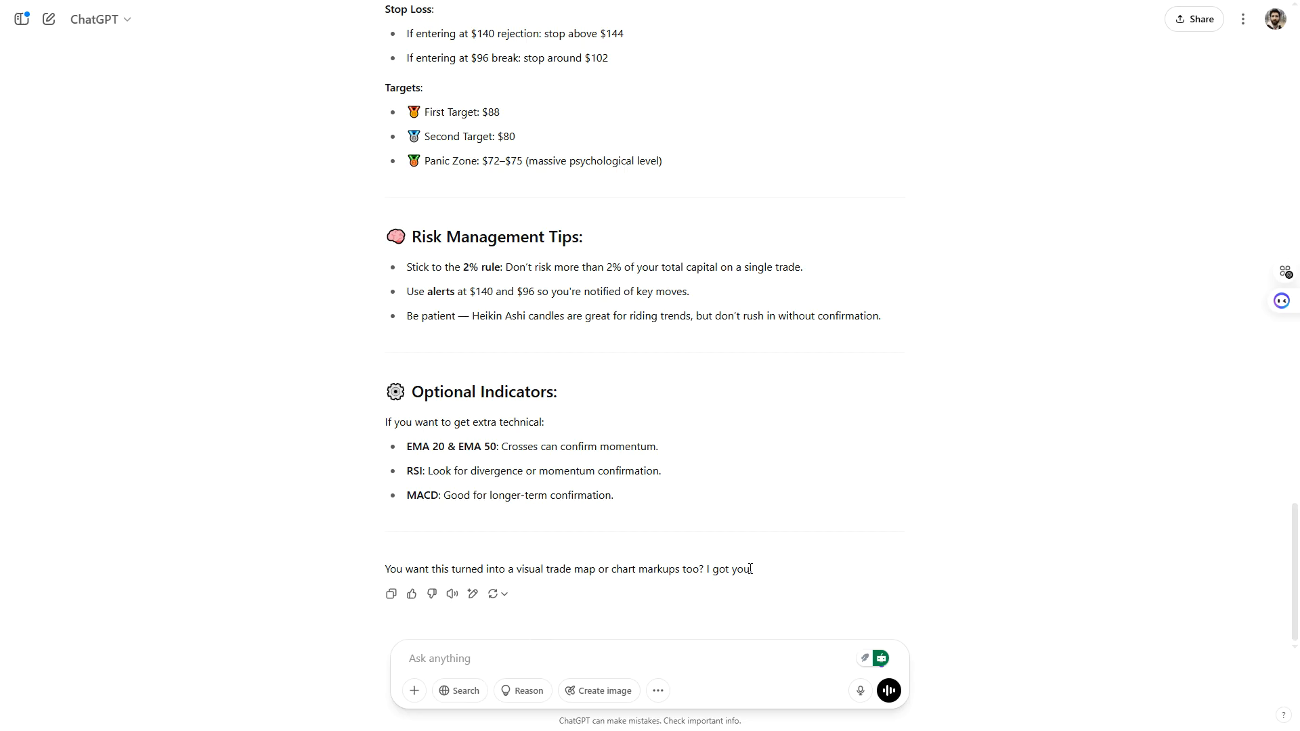
Send the follow-up prompt "turn this into a visual trade map".
type("t")
key("BackSpace")
type("turn th")
key("BackSpace")
key("BackSpace")
type("this into a visual trade map")
key("Return")
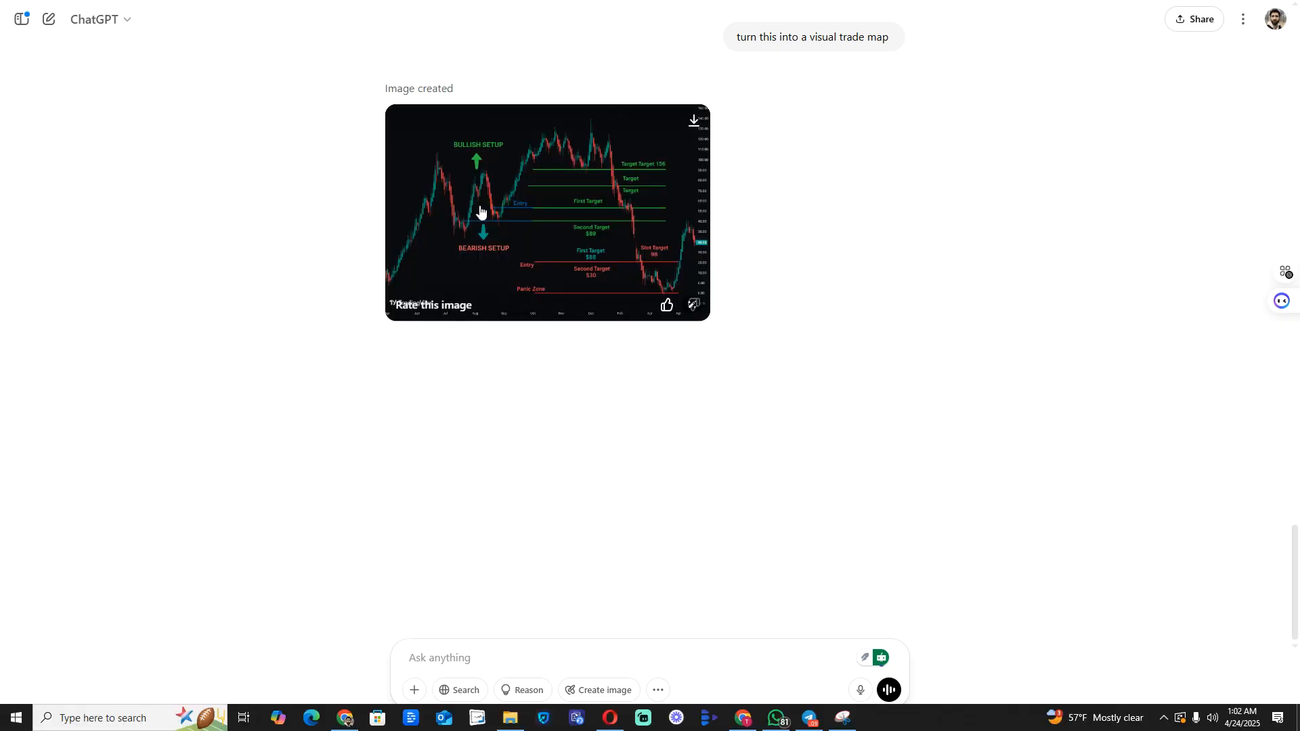
Enlarge the generated trade map and save it as a PNG image under its suggested file name.
left_click(480, 211)
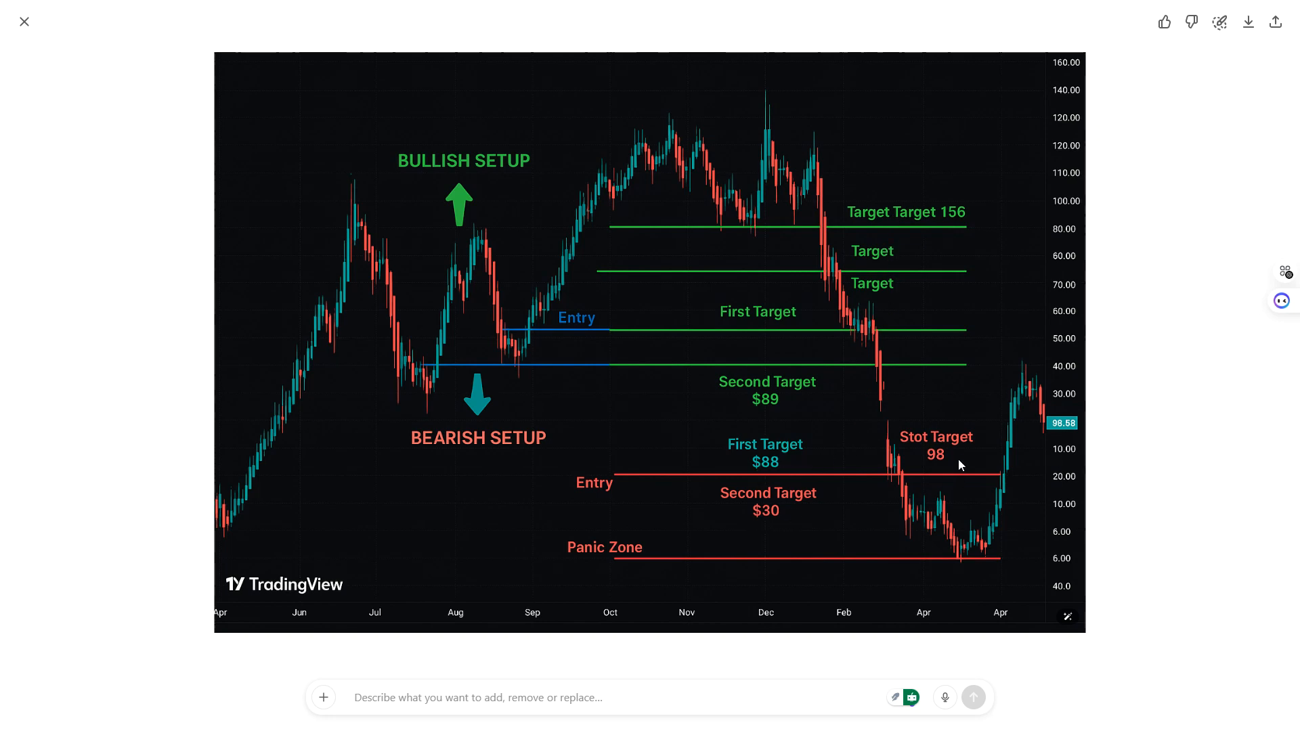
right_click(895, 356)
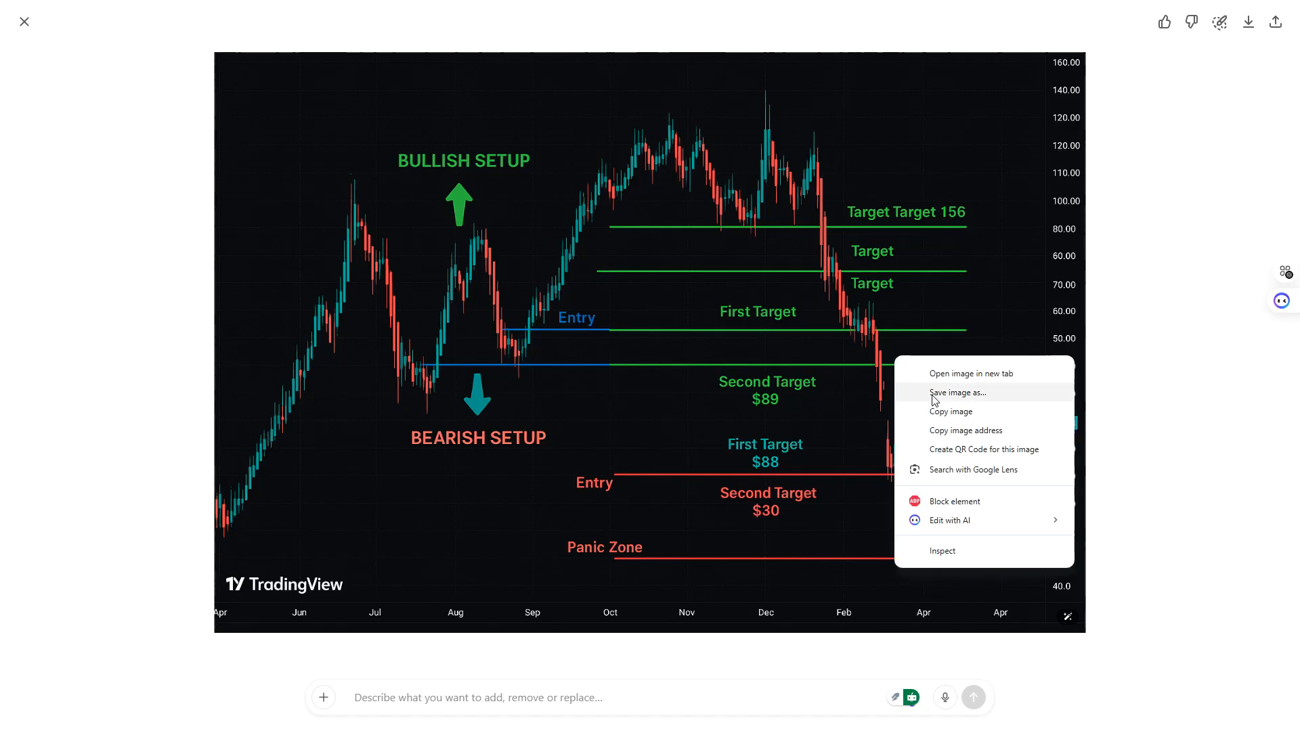
left_click(912, 393)
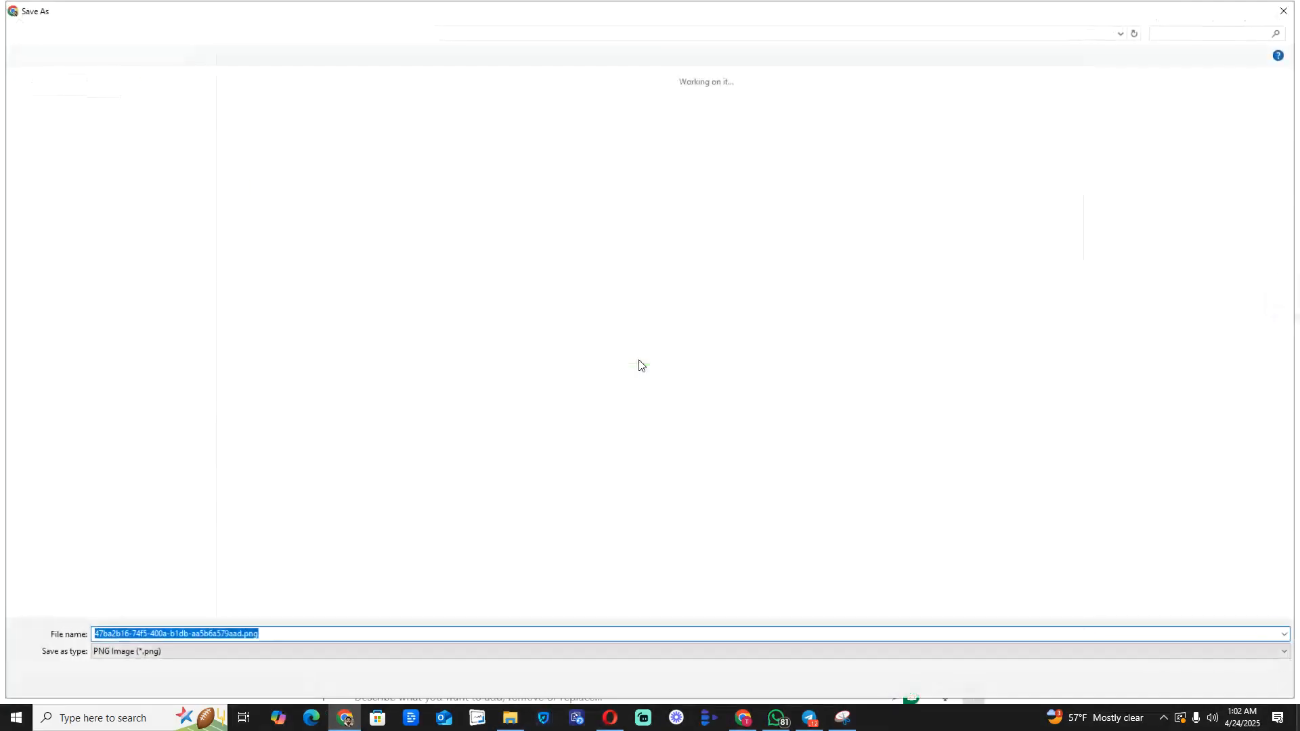
left_click(1184, 684)
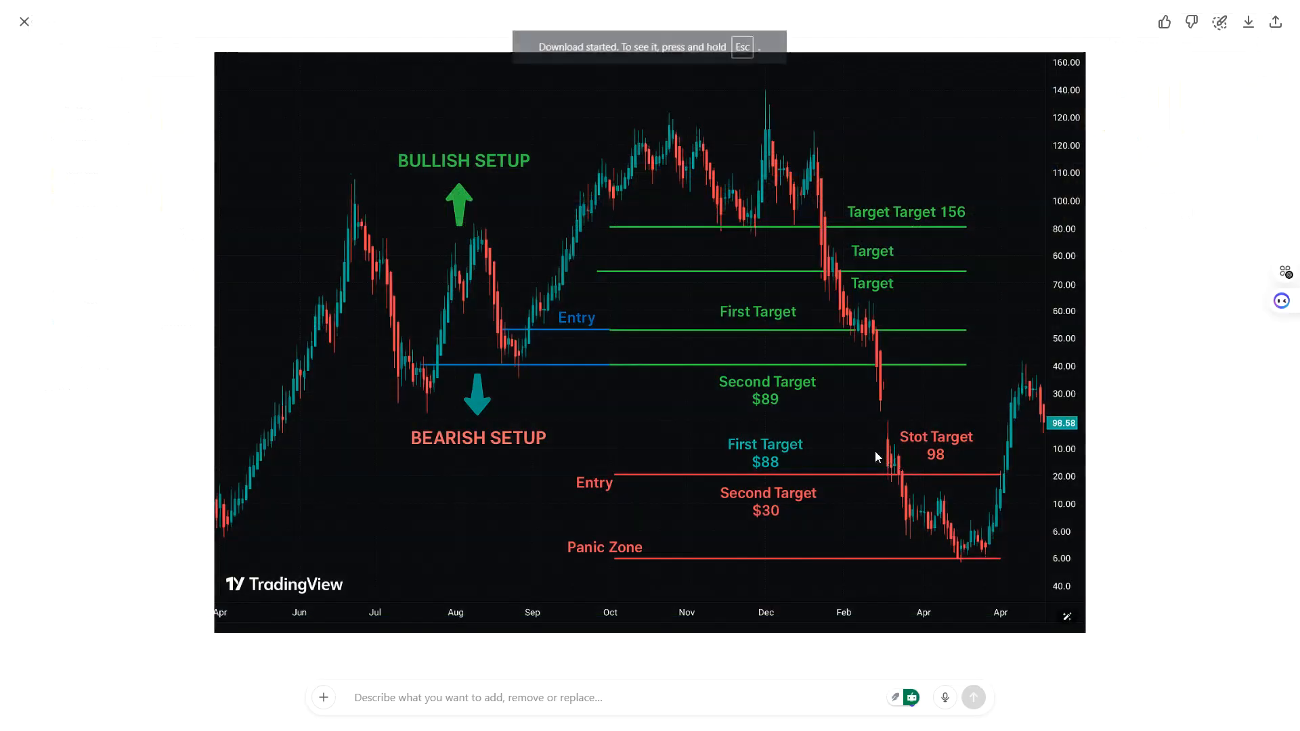
Leave the full-screen image, switch to the TradingView NVDA chart and show it in full screen.
key("Escape")
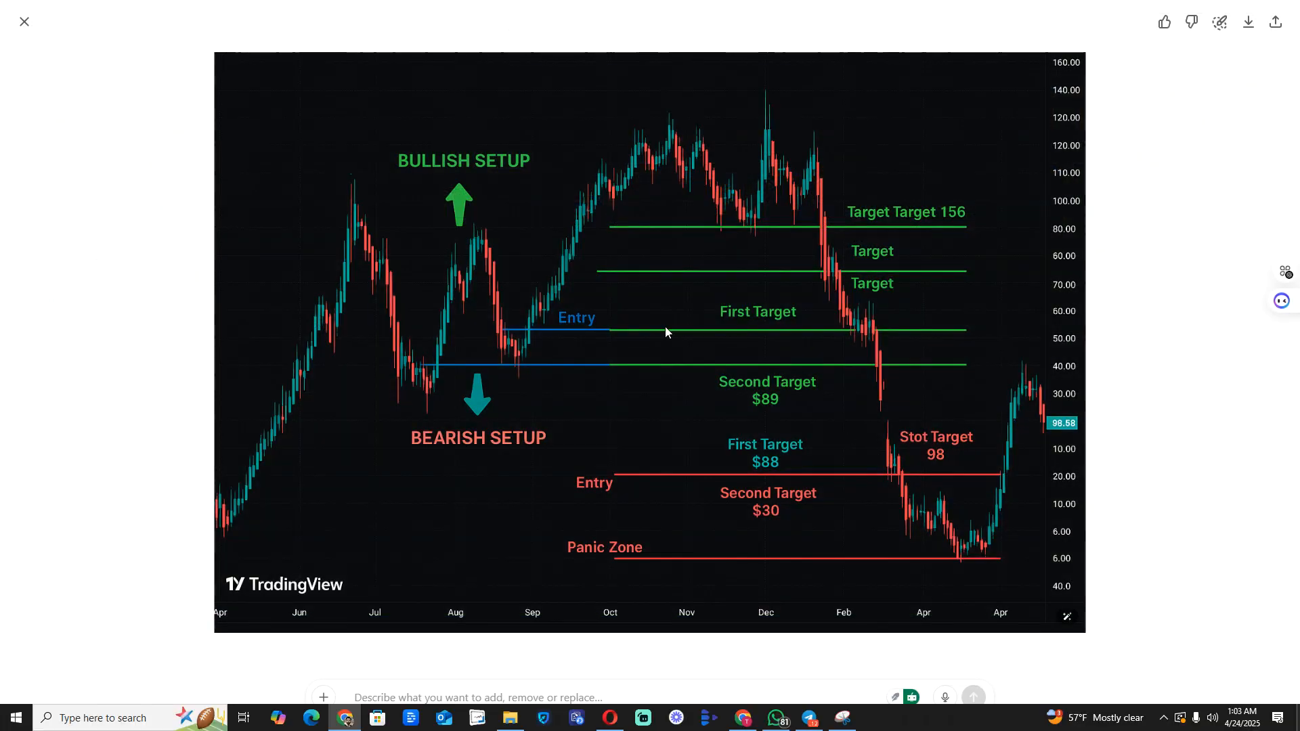
left_click(59, 13)
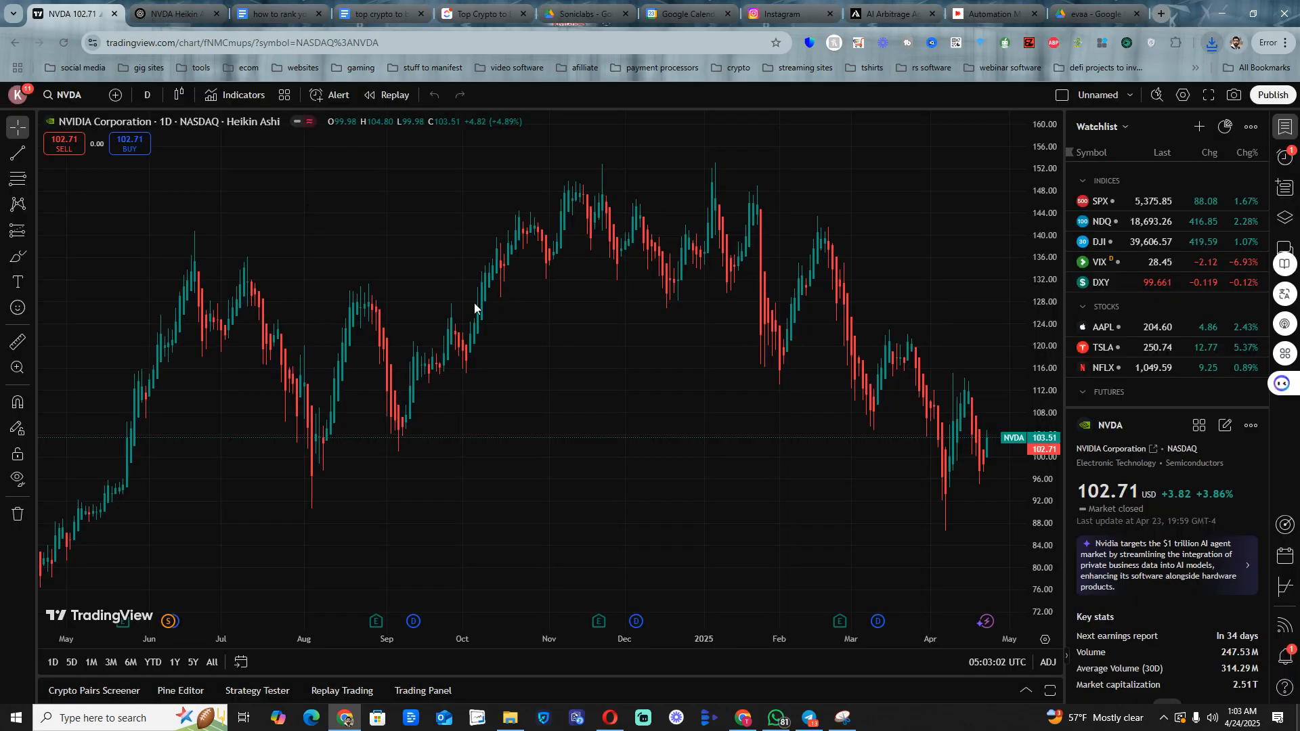
key("F11")
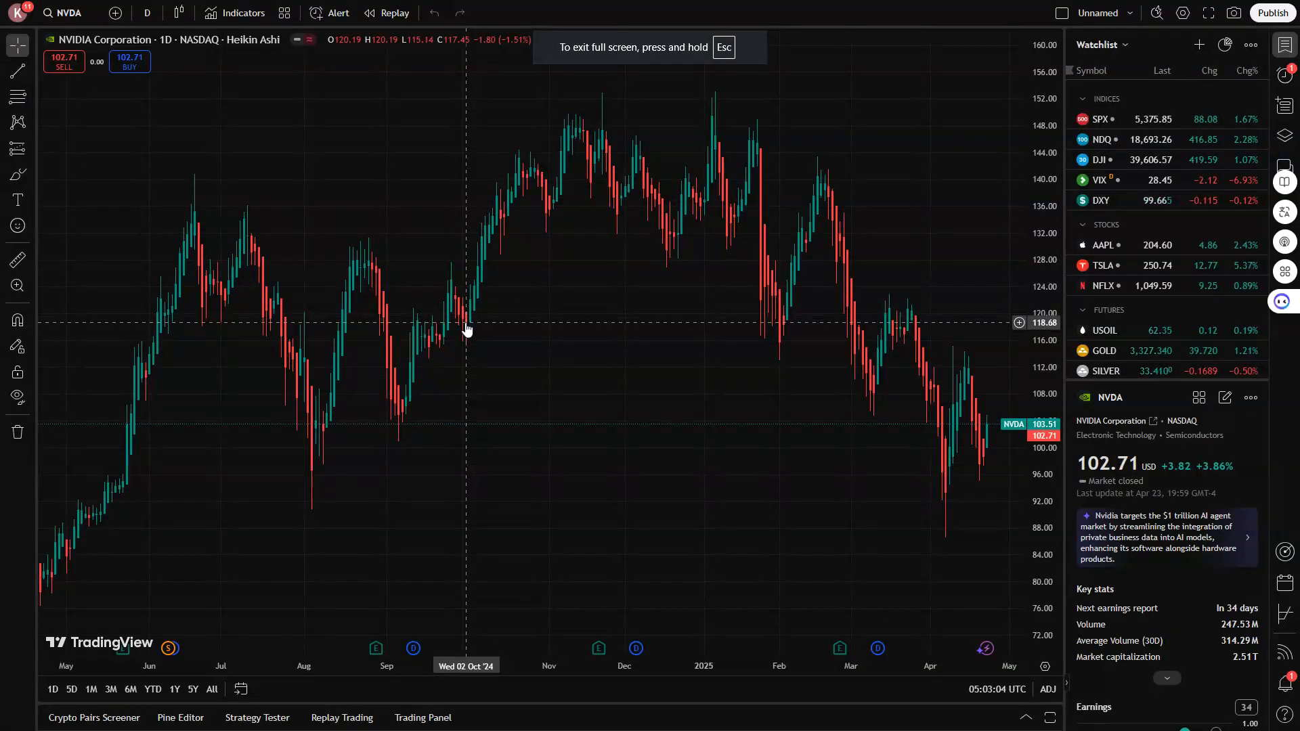
key("super")
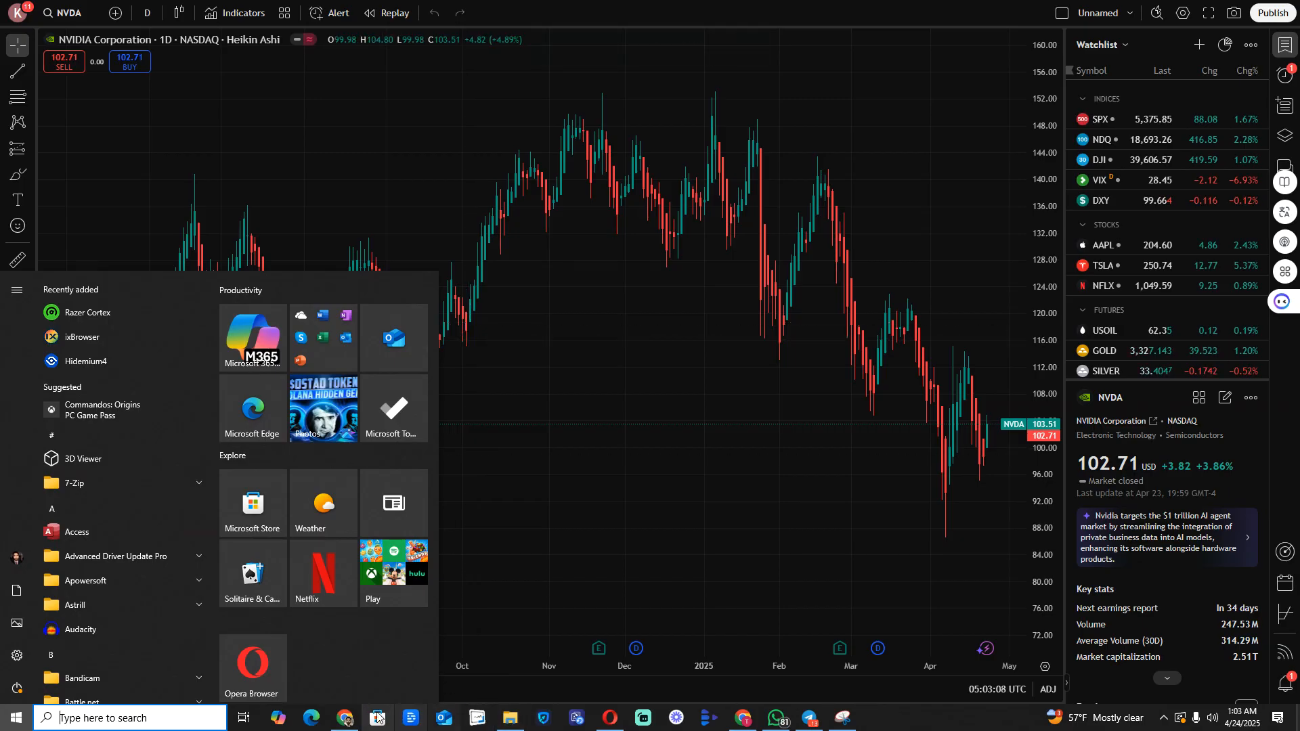
left_click(770, 20)
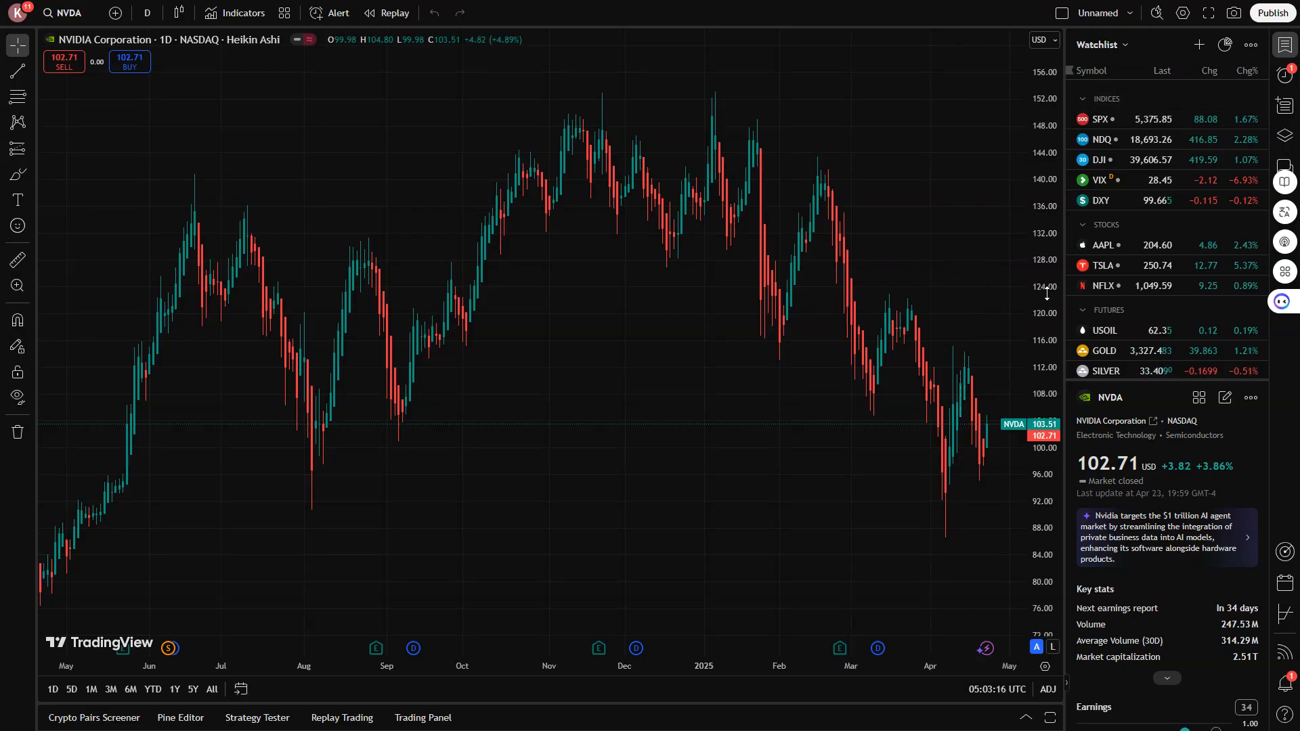
Check the watchlist's column and symbol display options, and expand the full list of NVDA key stats.
left_click(1251, 46)
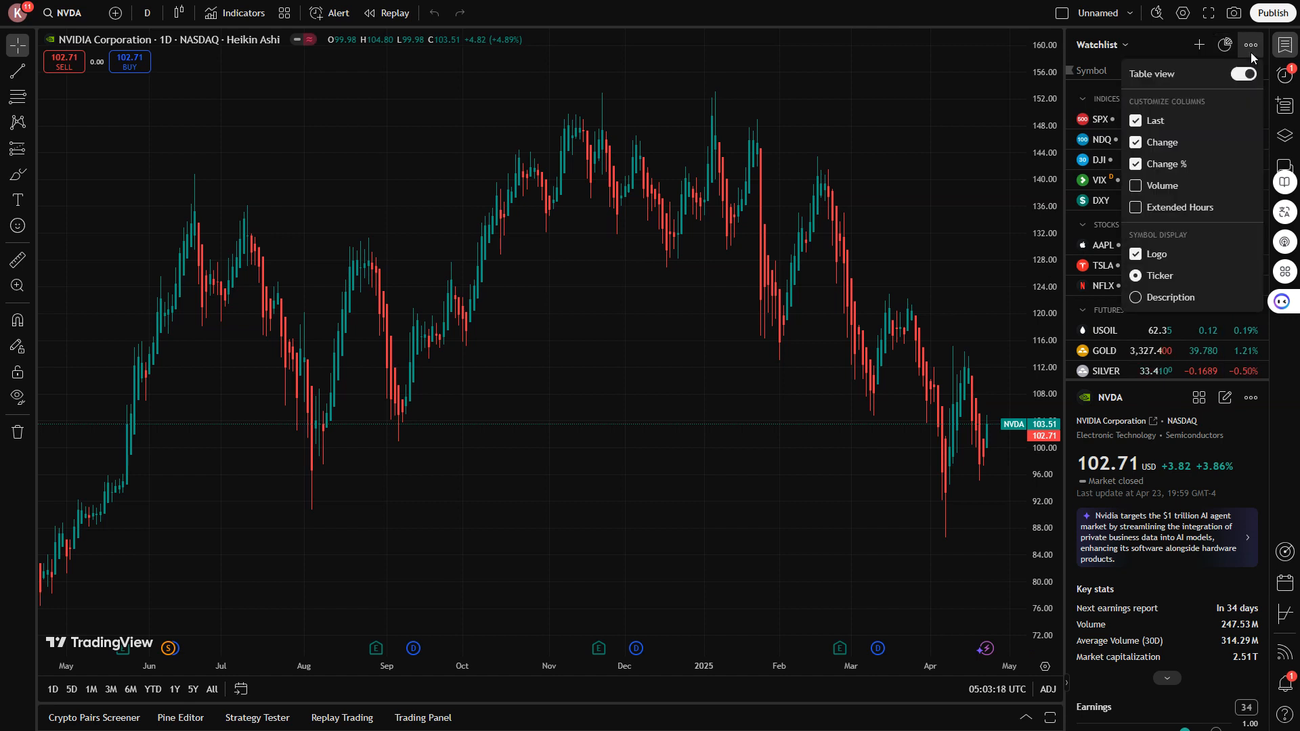
left_click(1250, 49)
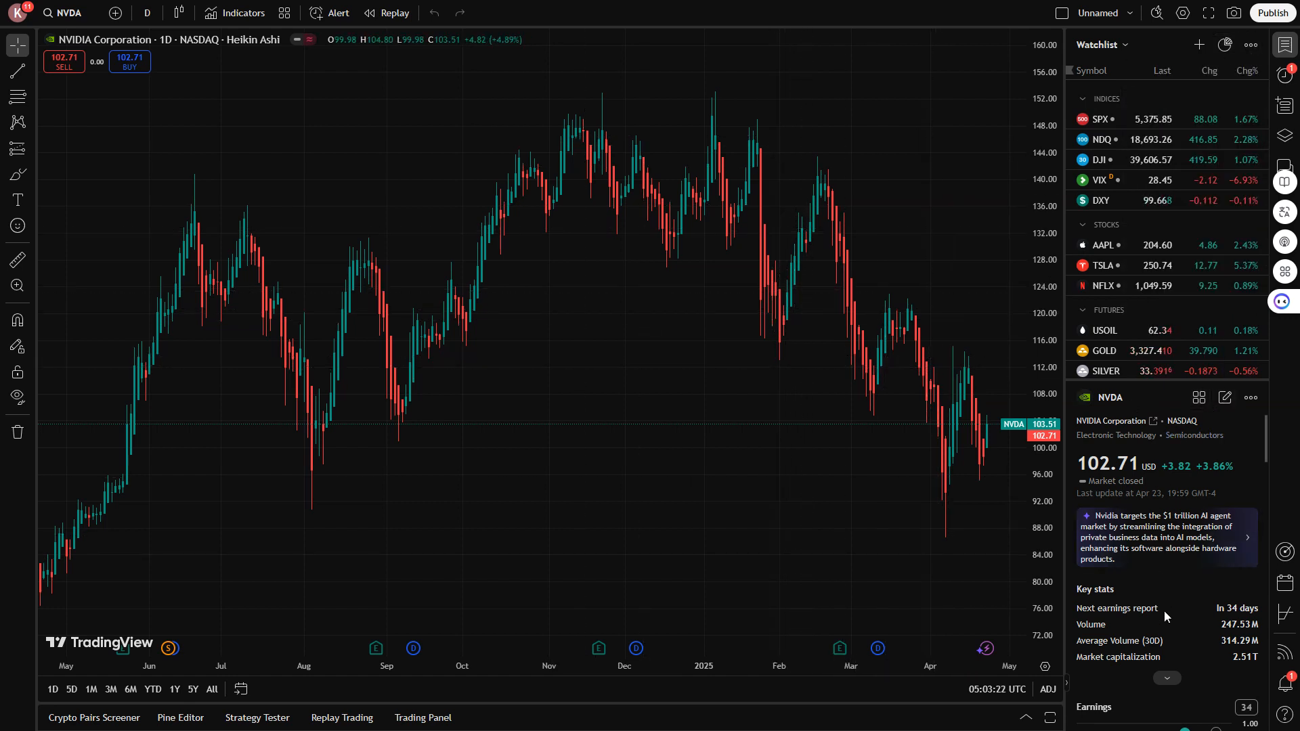
left_click(1166, 682)
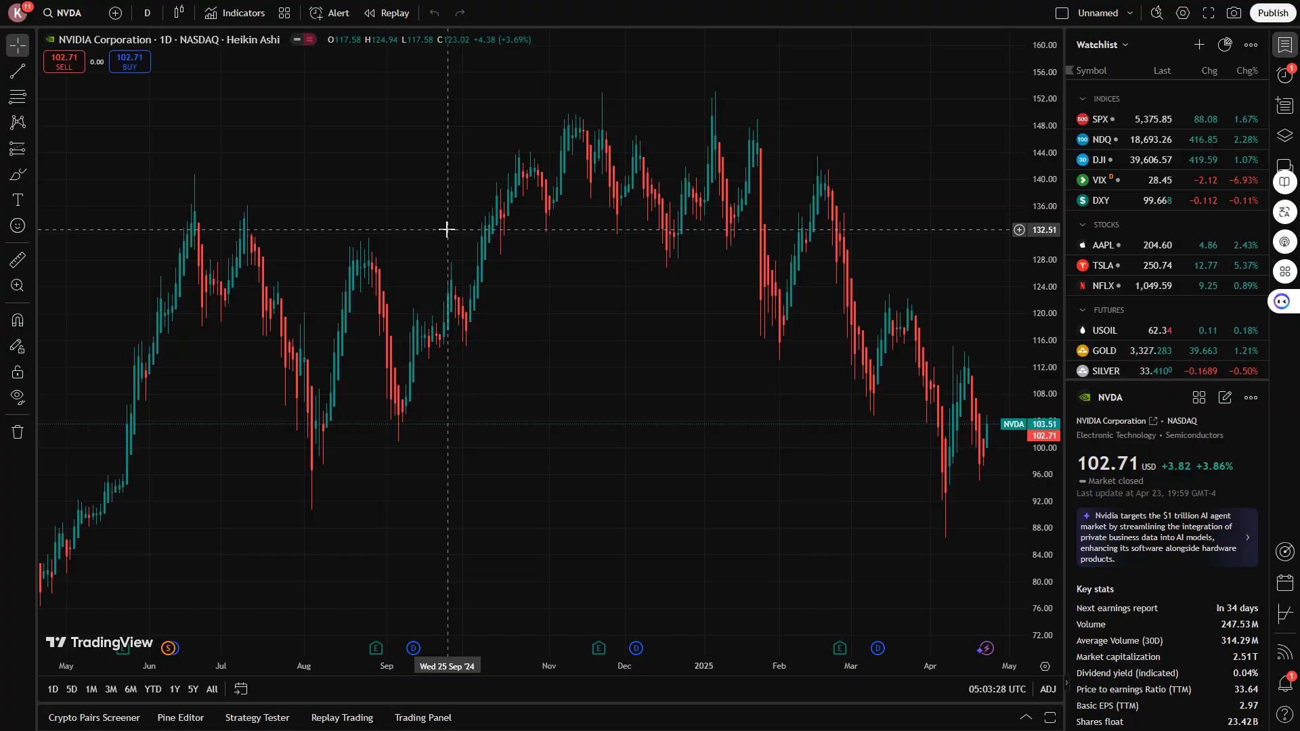
Look over which information sections can be shown in the NVDA symbol details, such as Bid & Ask and Price ranges.
key("alt+Tab")
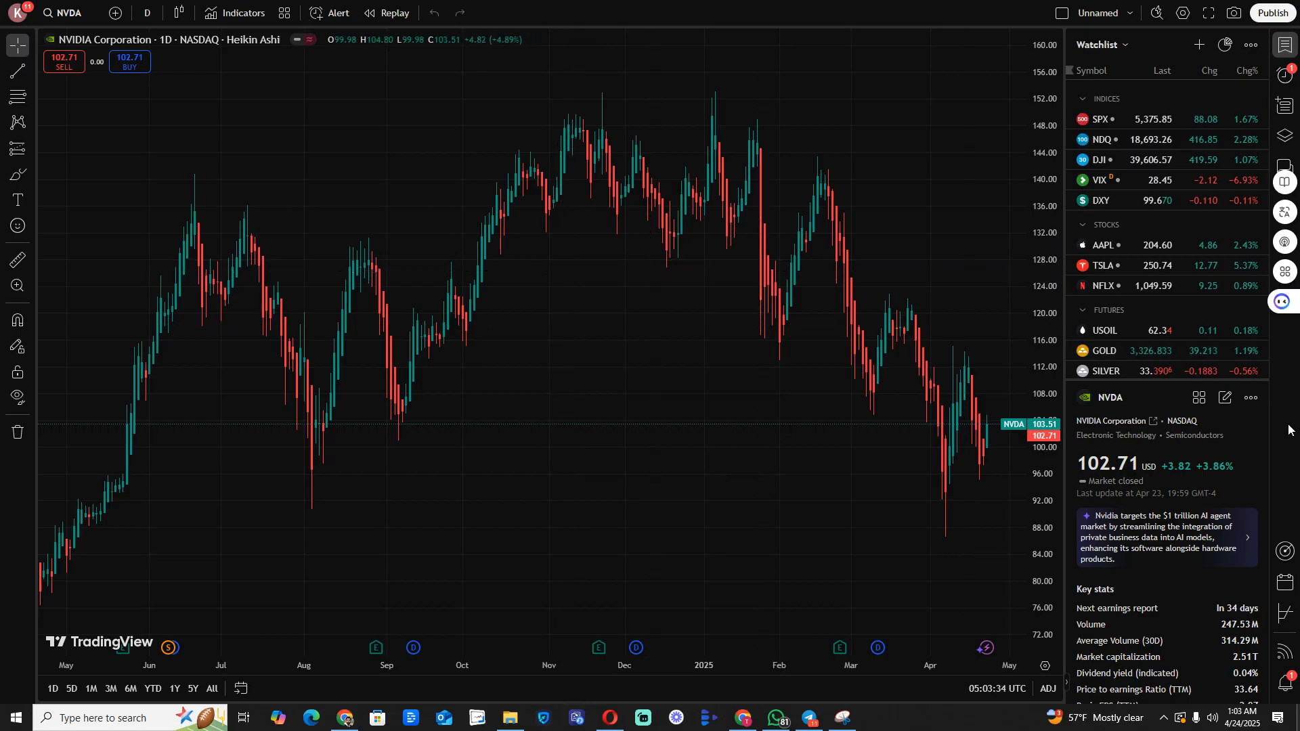
left_click(1244, 409)
left_click(1250, 400)
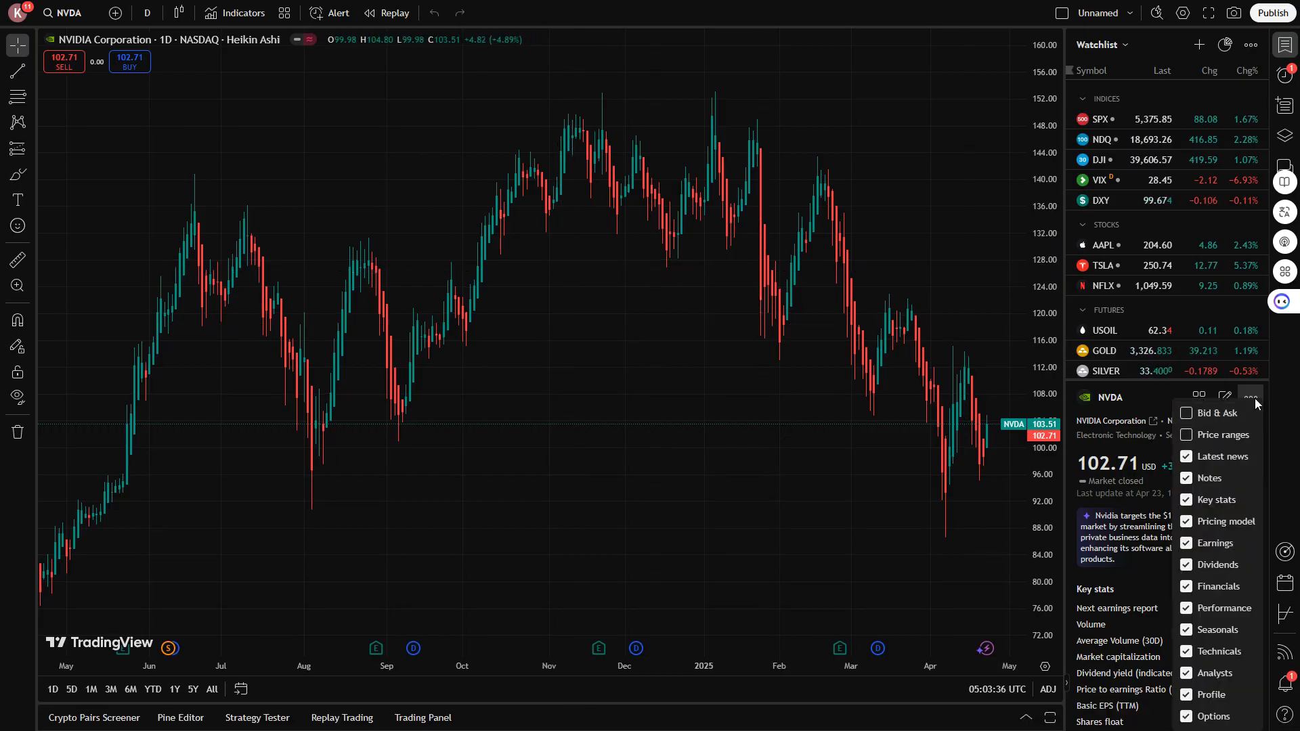
left_click(1226, 414)
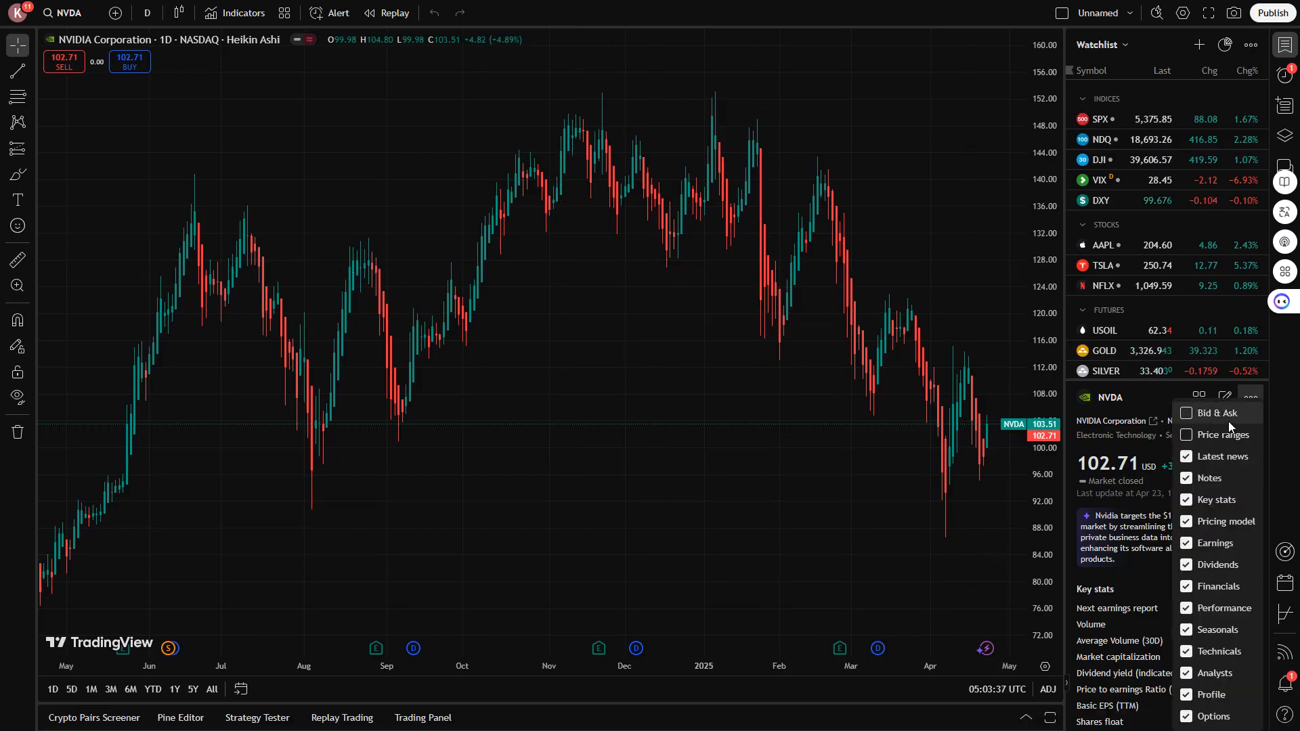
left_click(1282, 424)
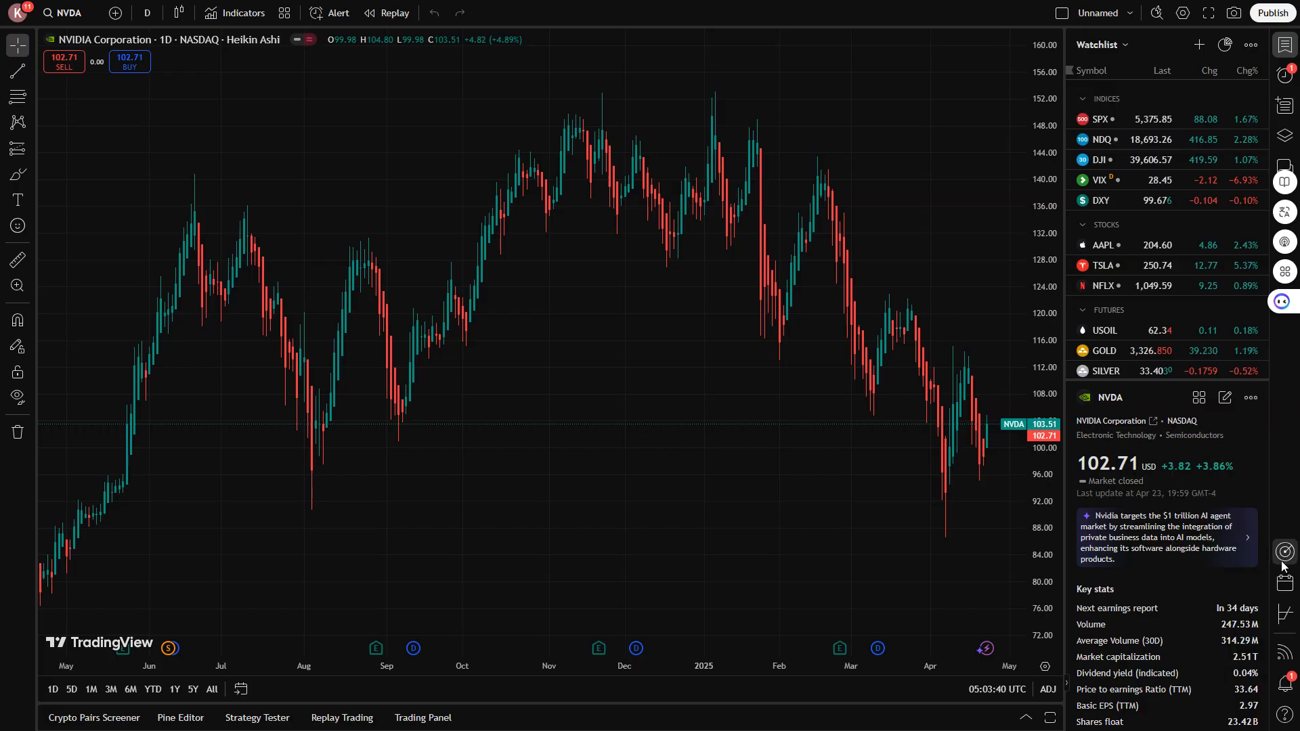